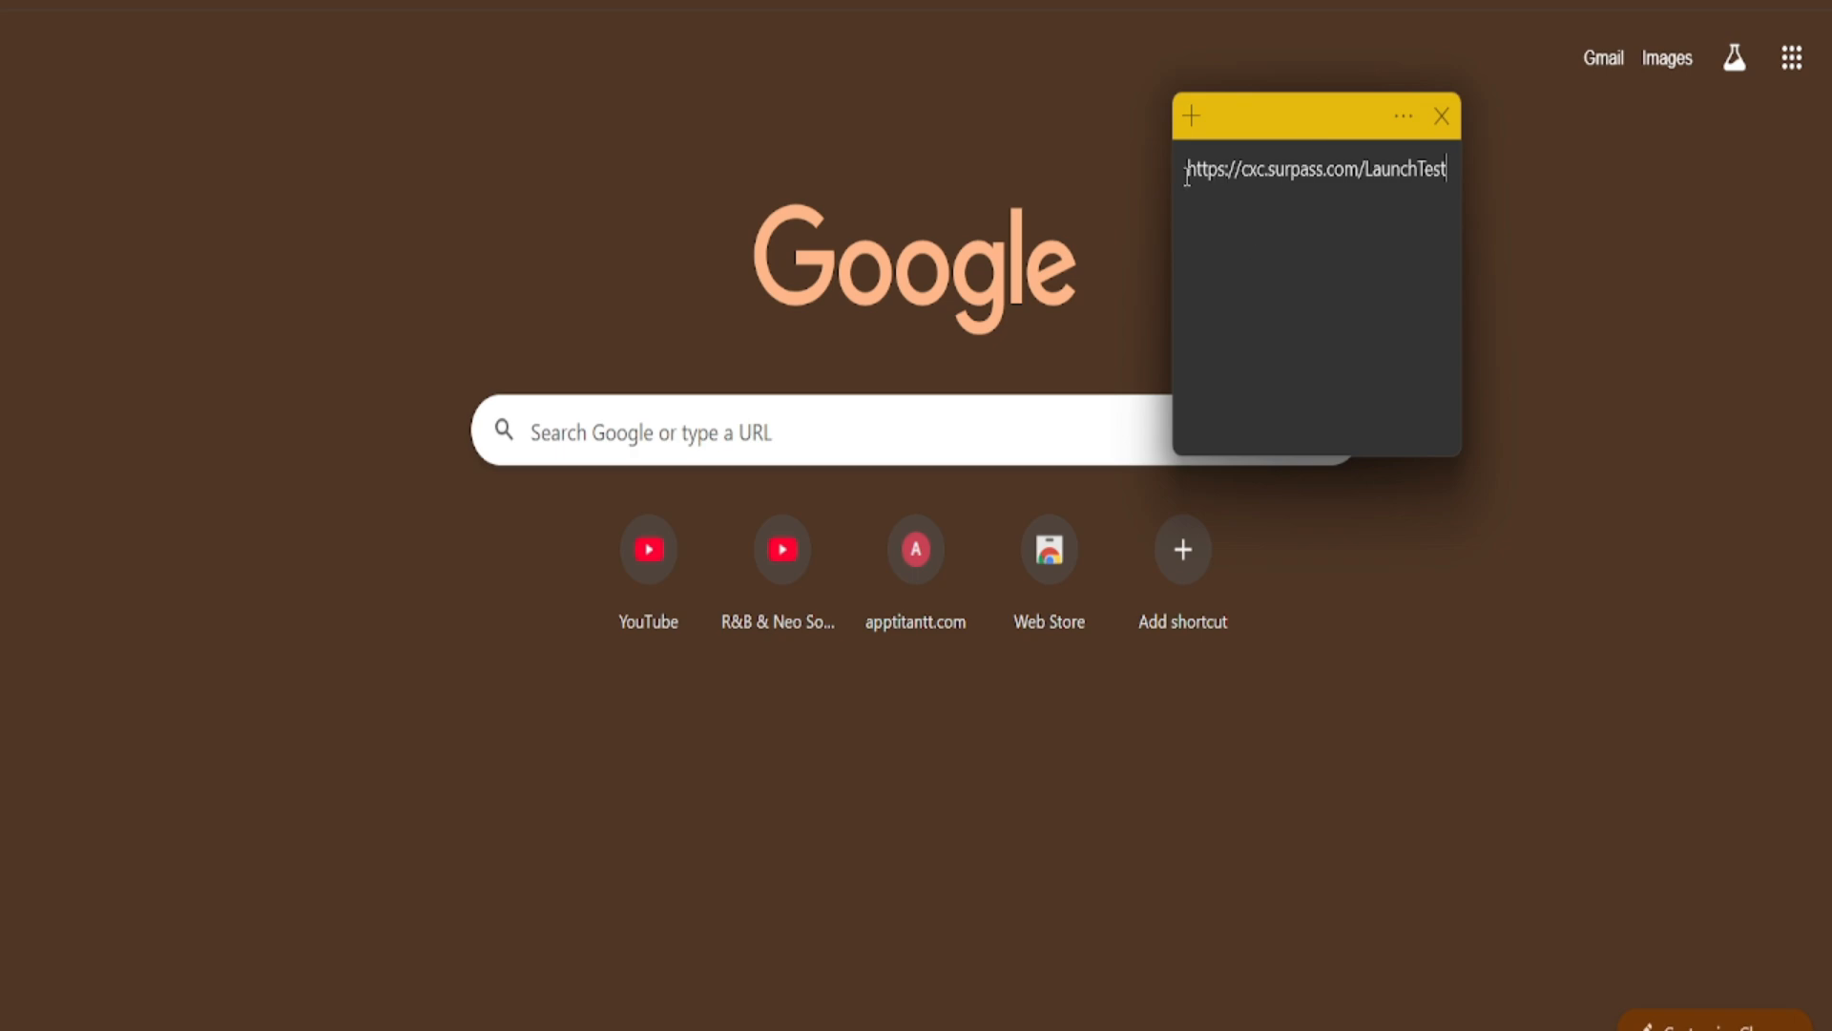
drag(1184, 173, 1449, 170)
click(1240, 189)
drag(1180, 172, 1490, 172)
key(ctrl+c)
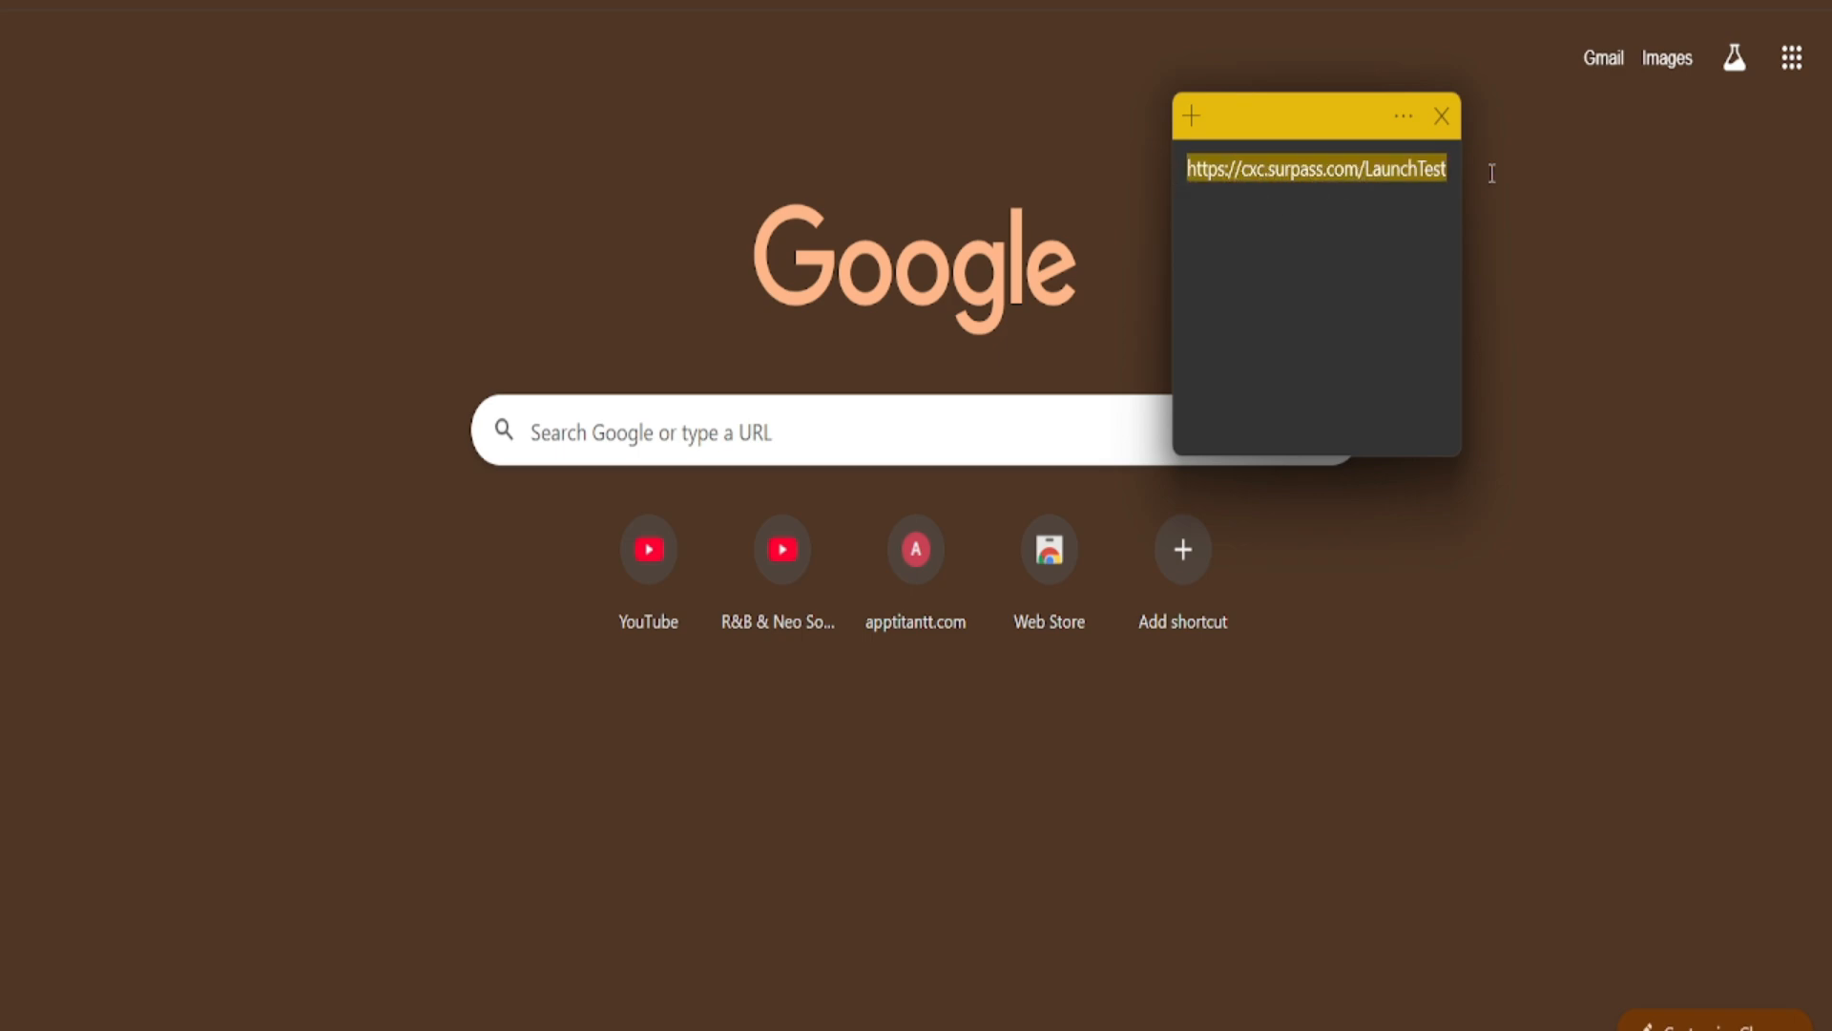
click(1126, 2)
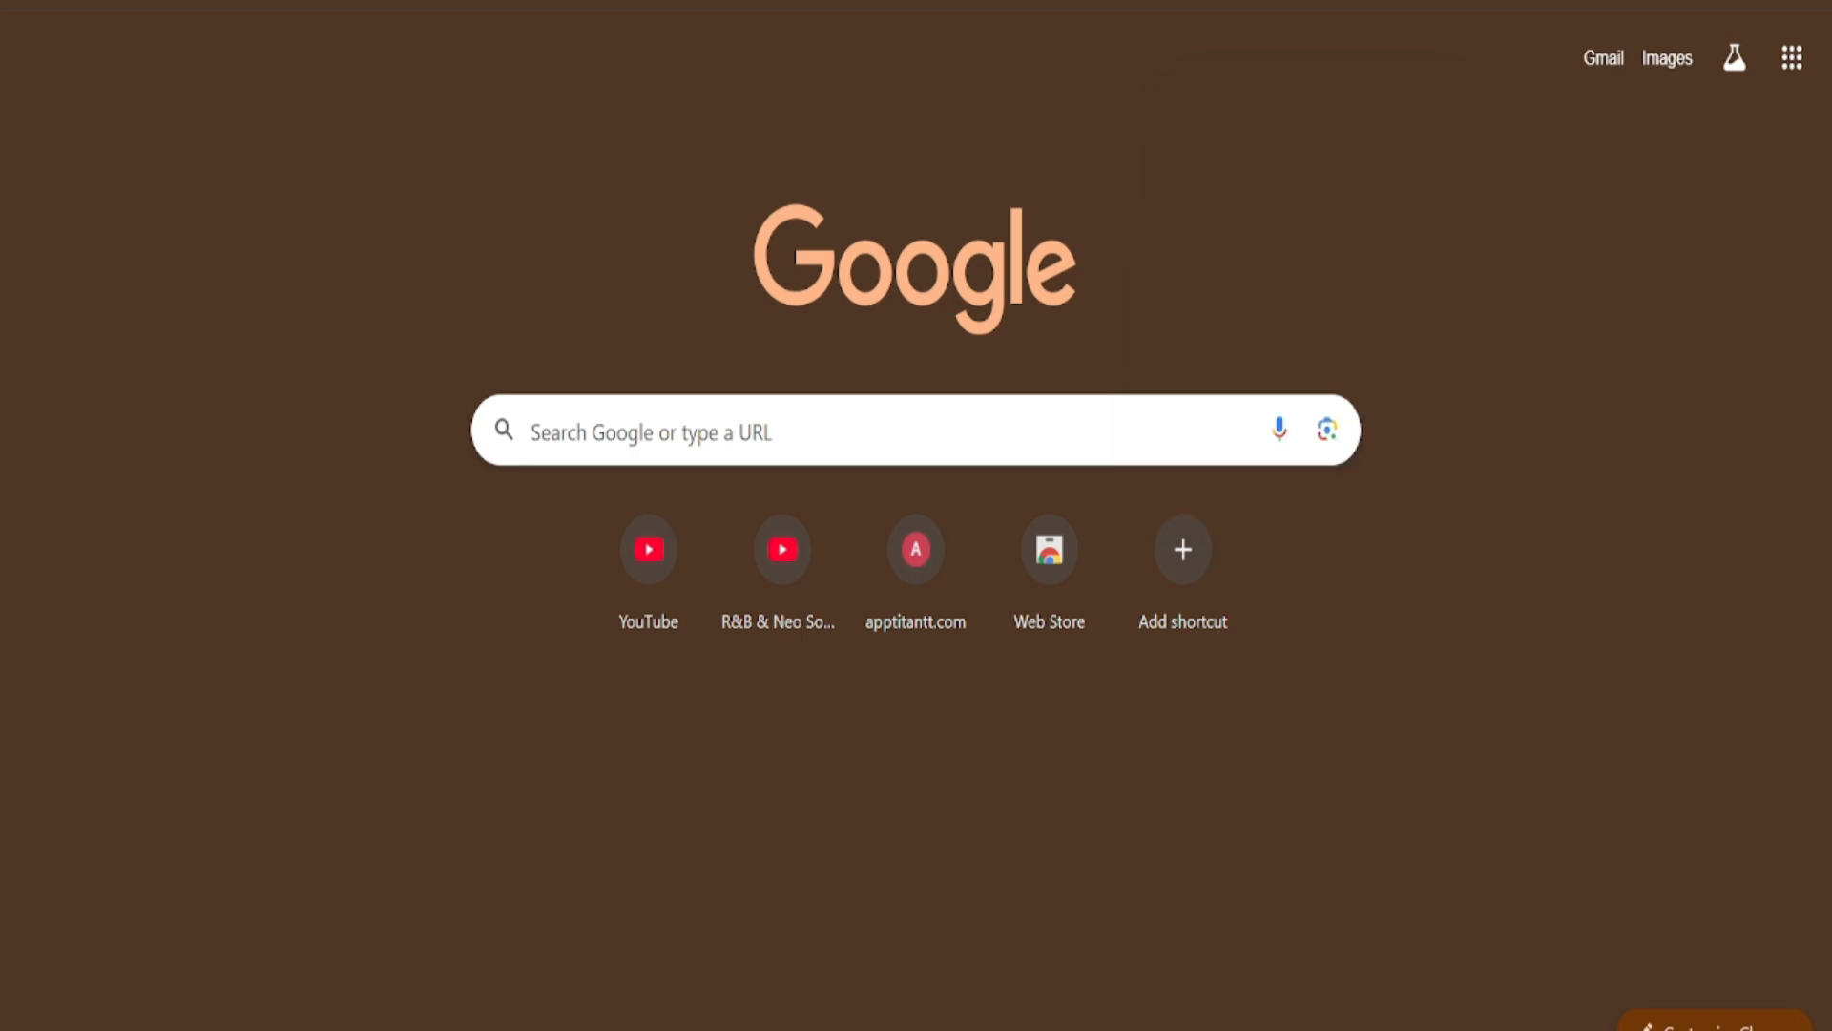
key(ctrl+v)
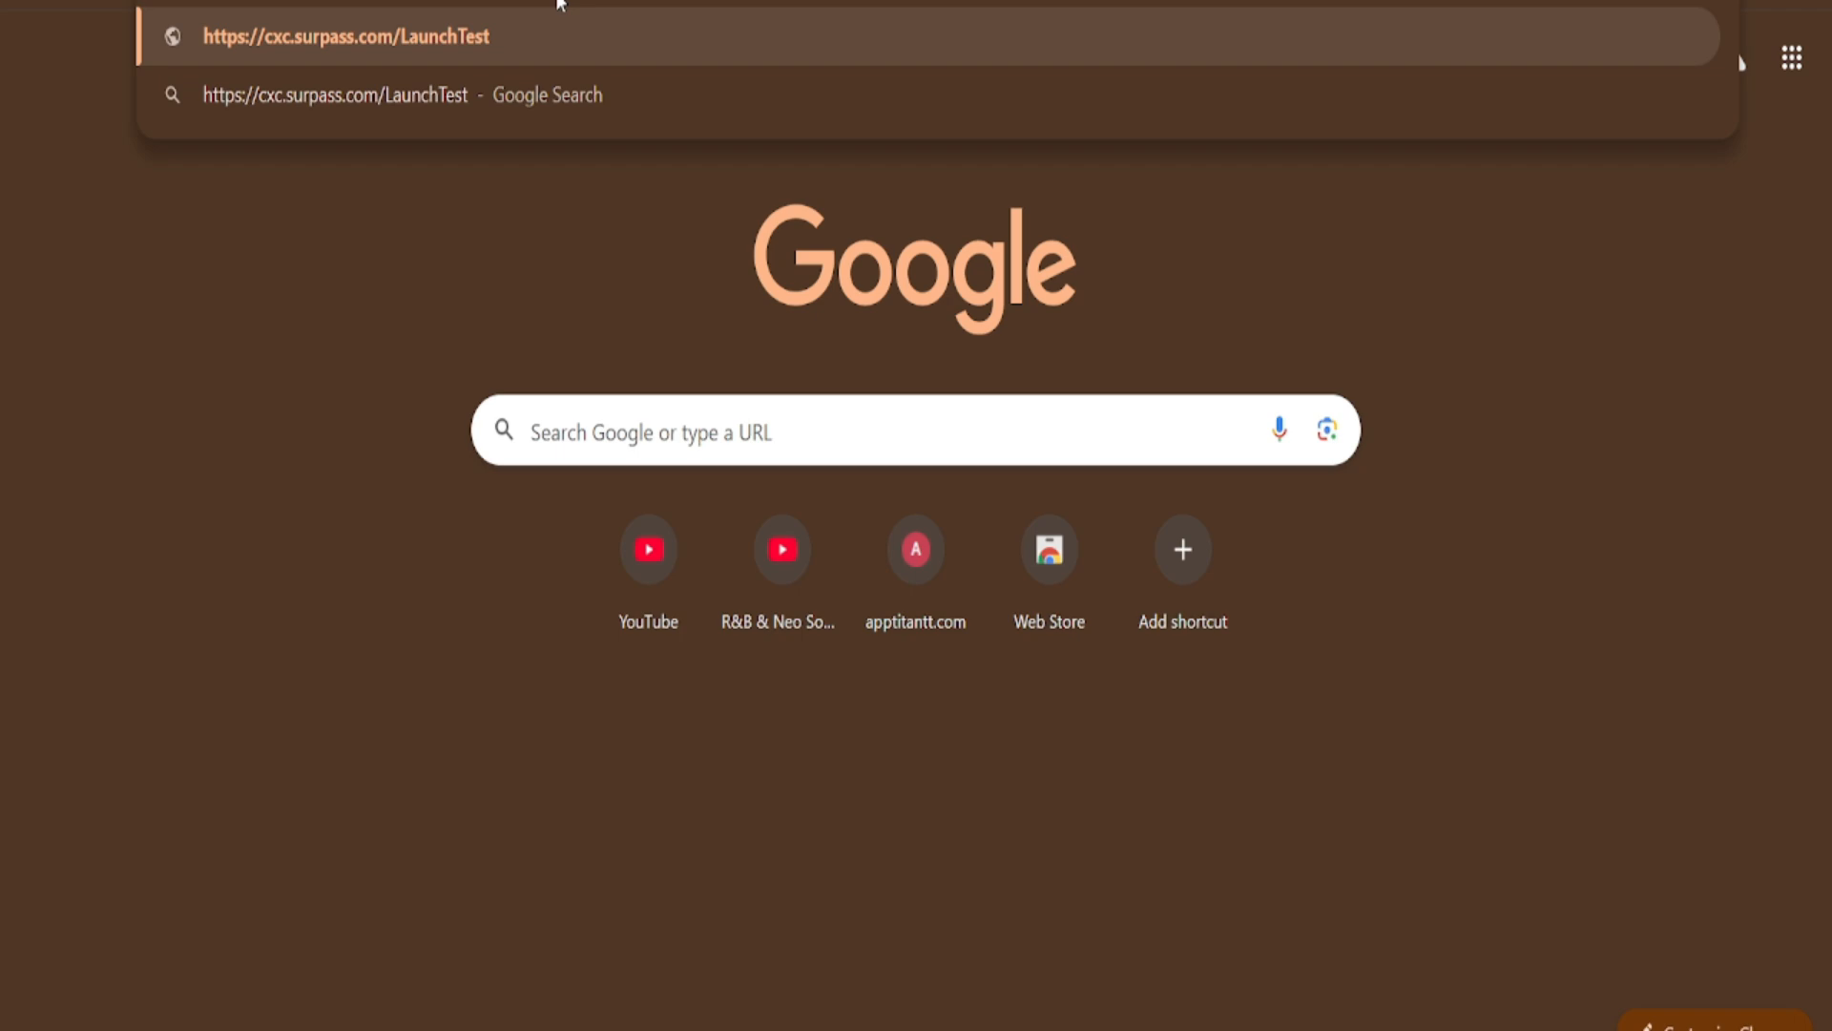
key(Return)
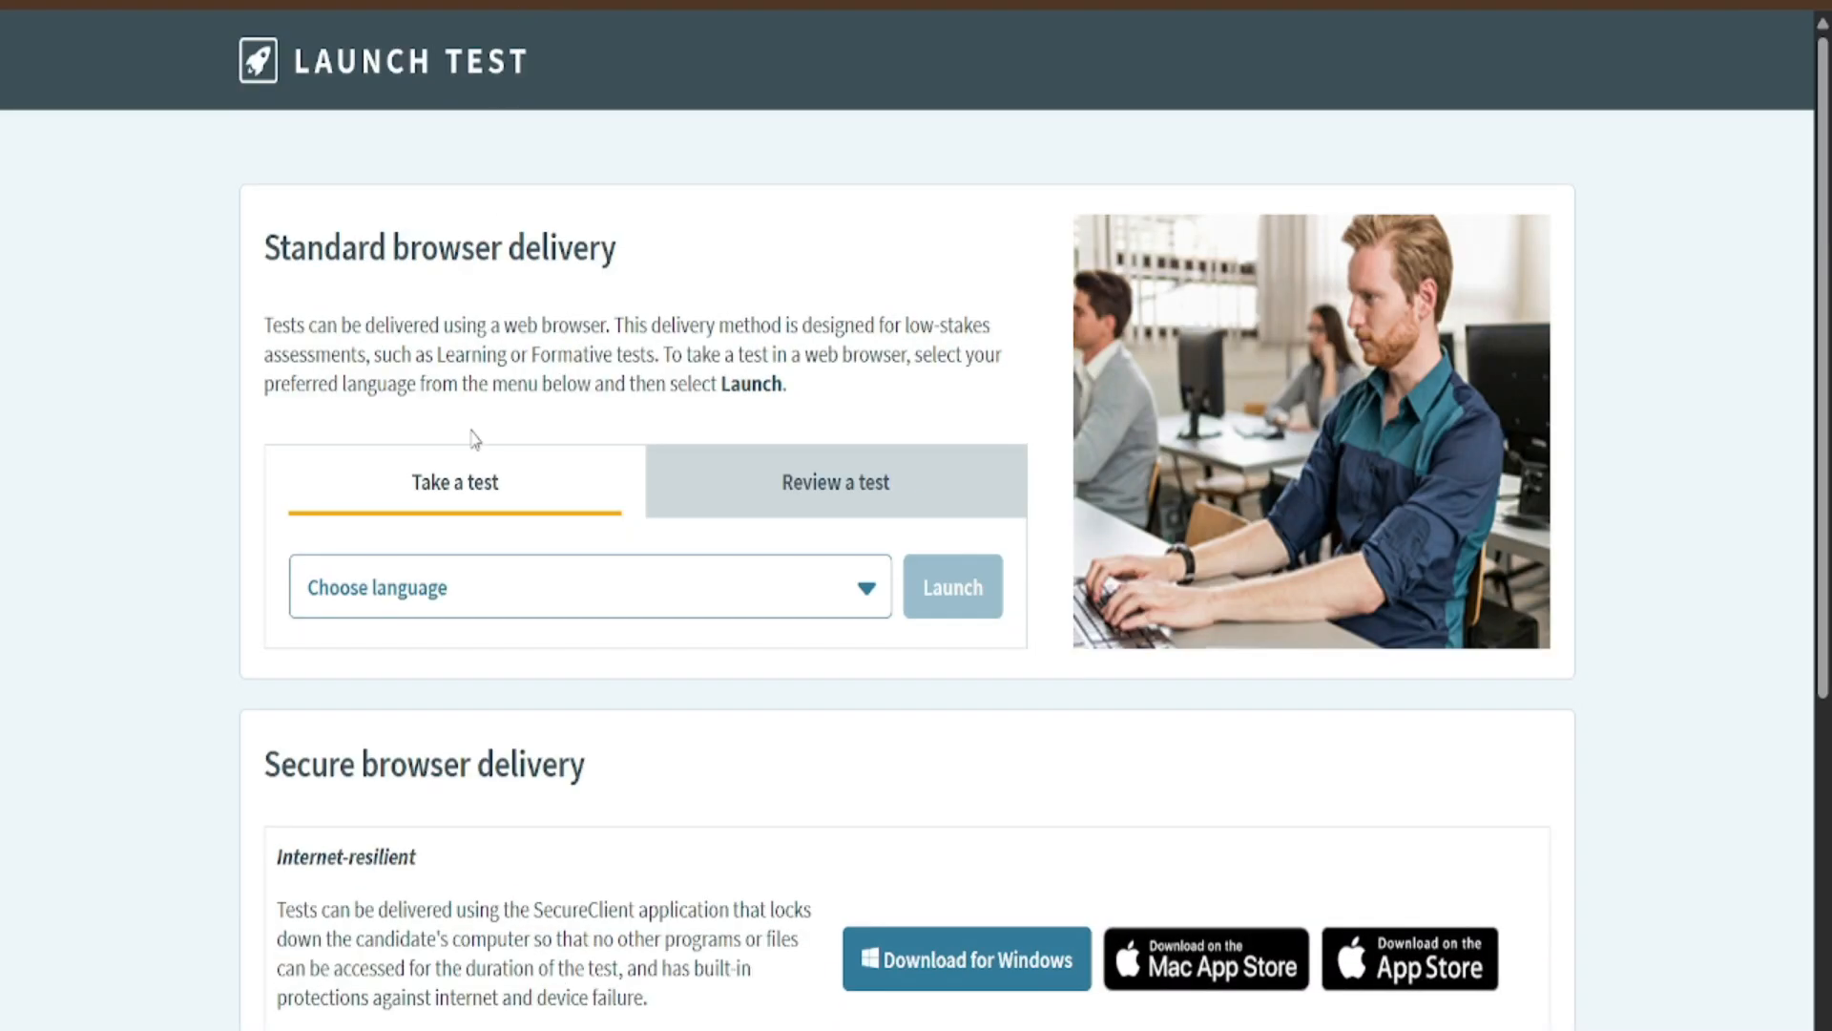
- Download the Windows version of SecureClient under Secure browser delivery and run the downloaded SecureClientInstaller.msi
scroll(471, 448, down, 2)
scroll(471, 448, up, 2)
scroll(727, 339, down, 2)
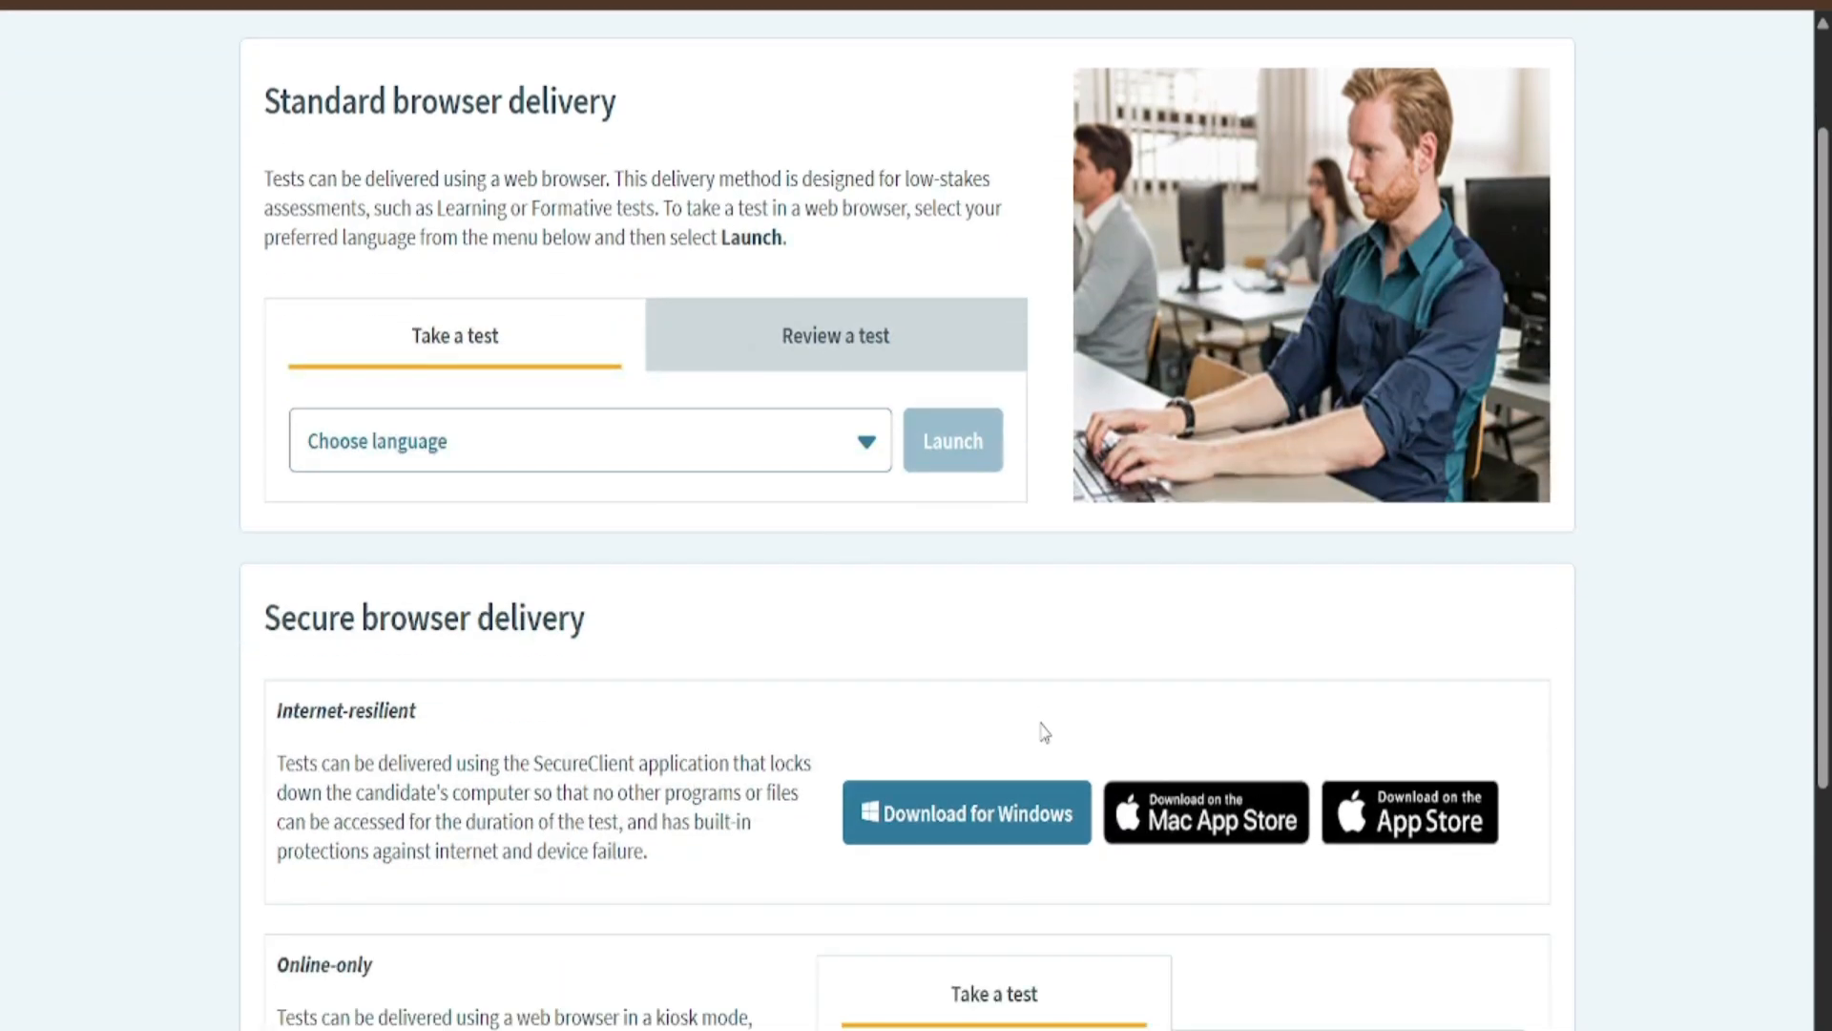
scroll(1054, 817, down, 3)
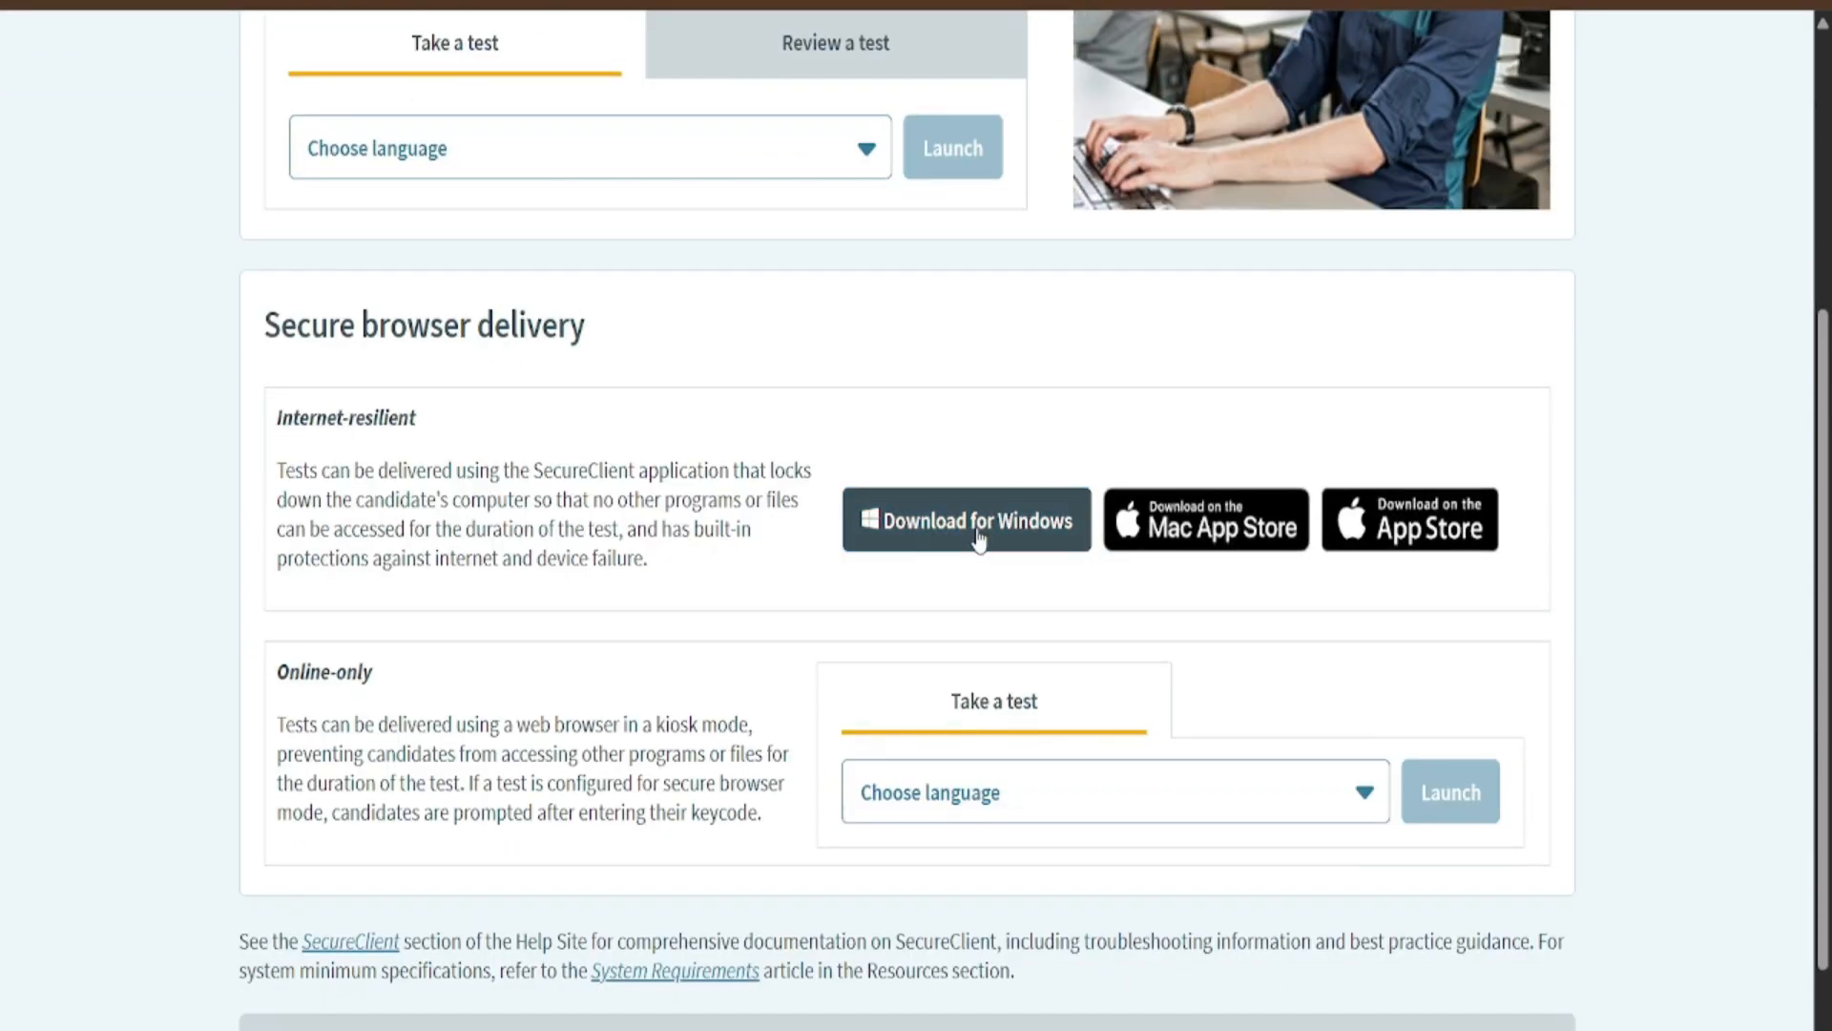
click(952, 532)
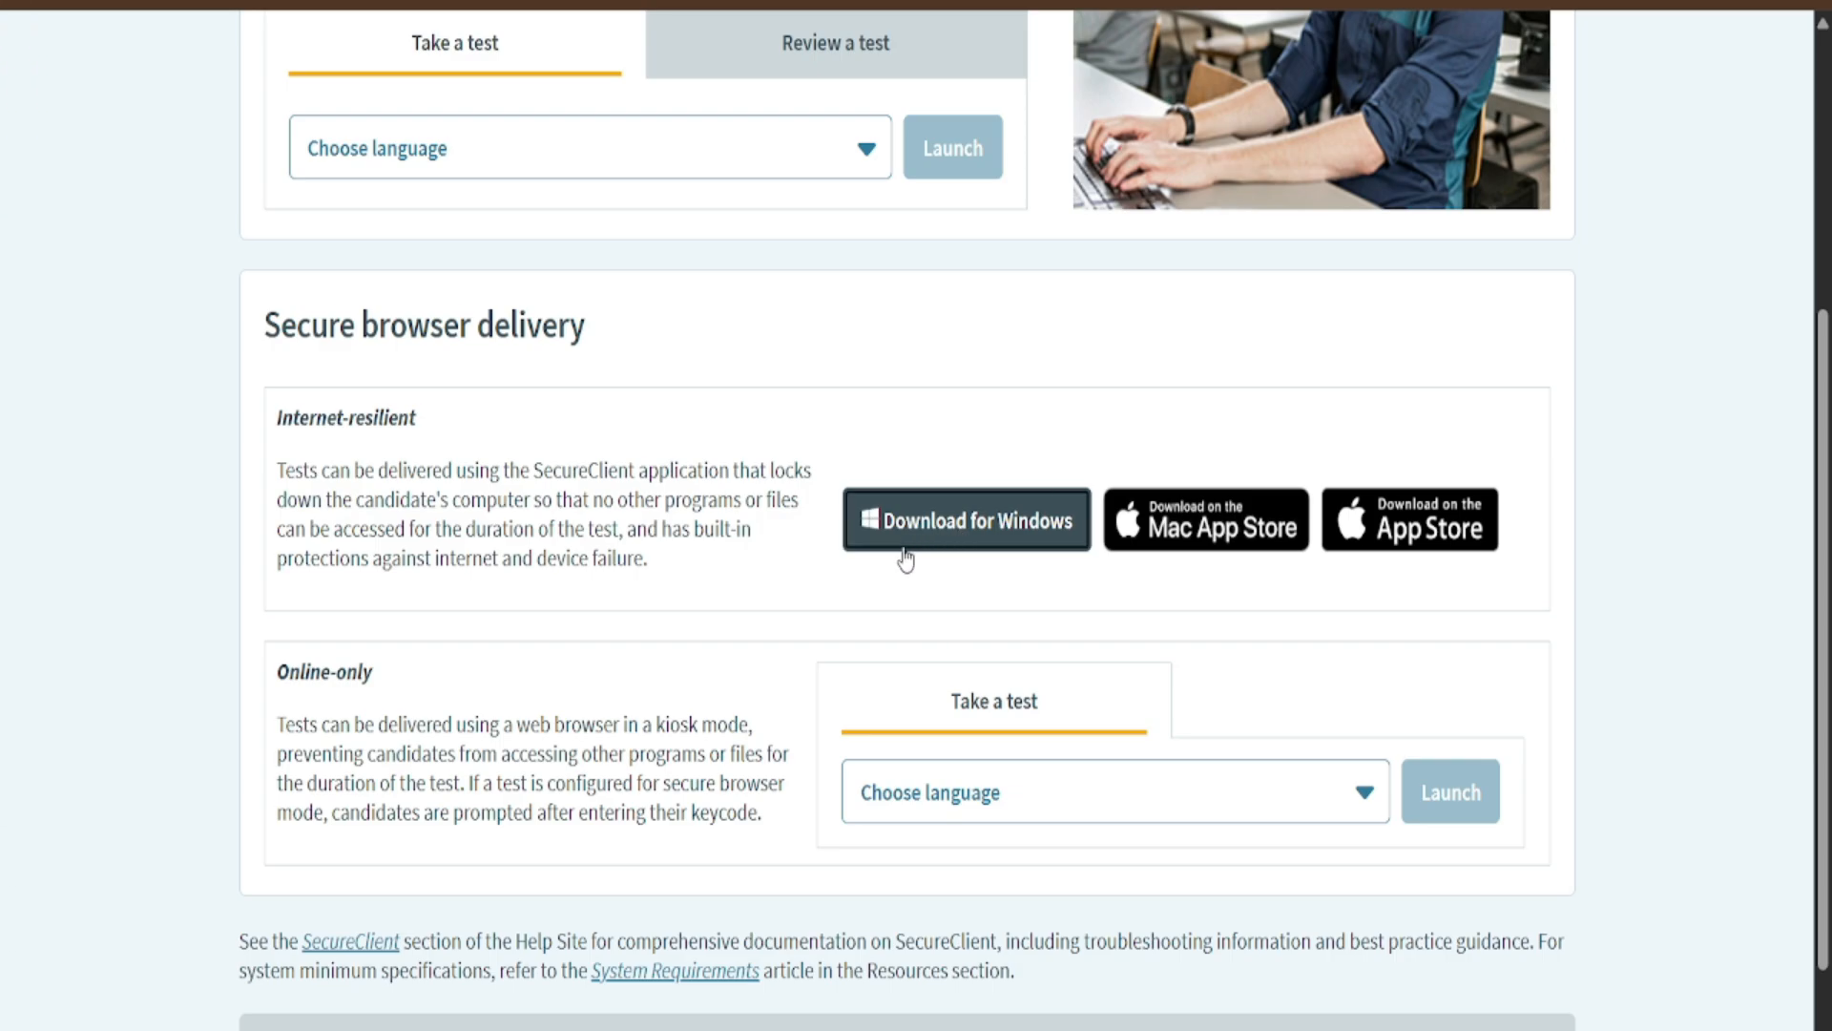
scroll(745, 560, up, 3)
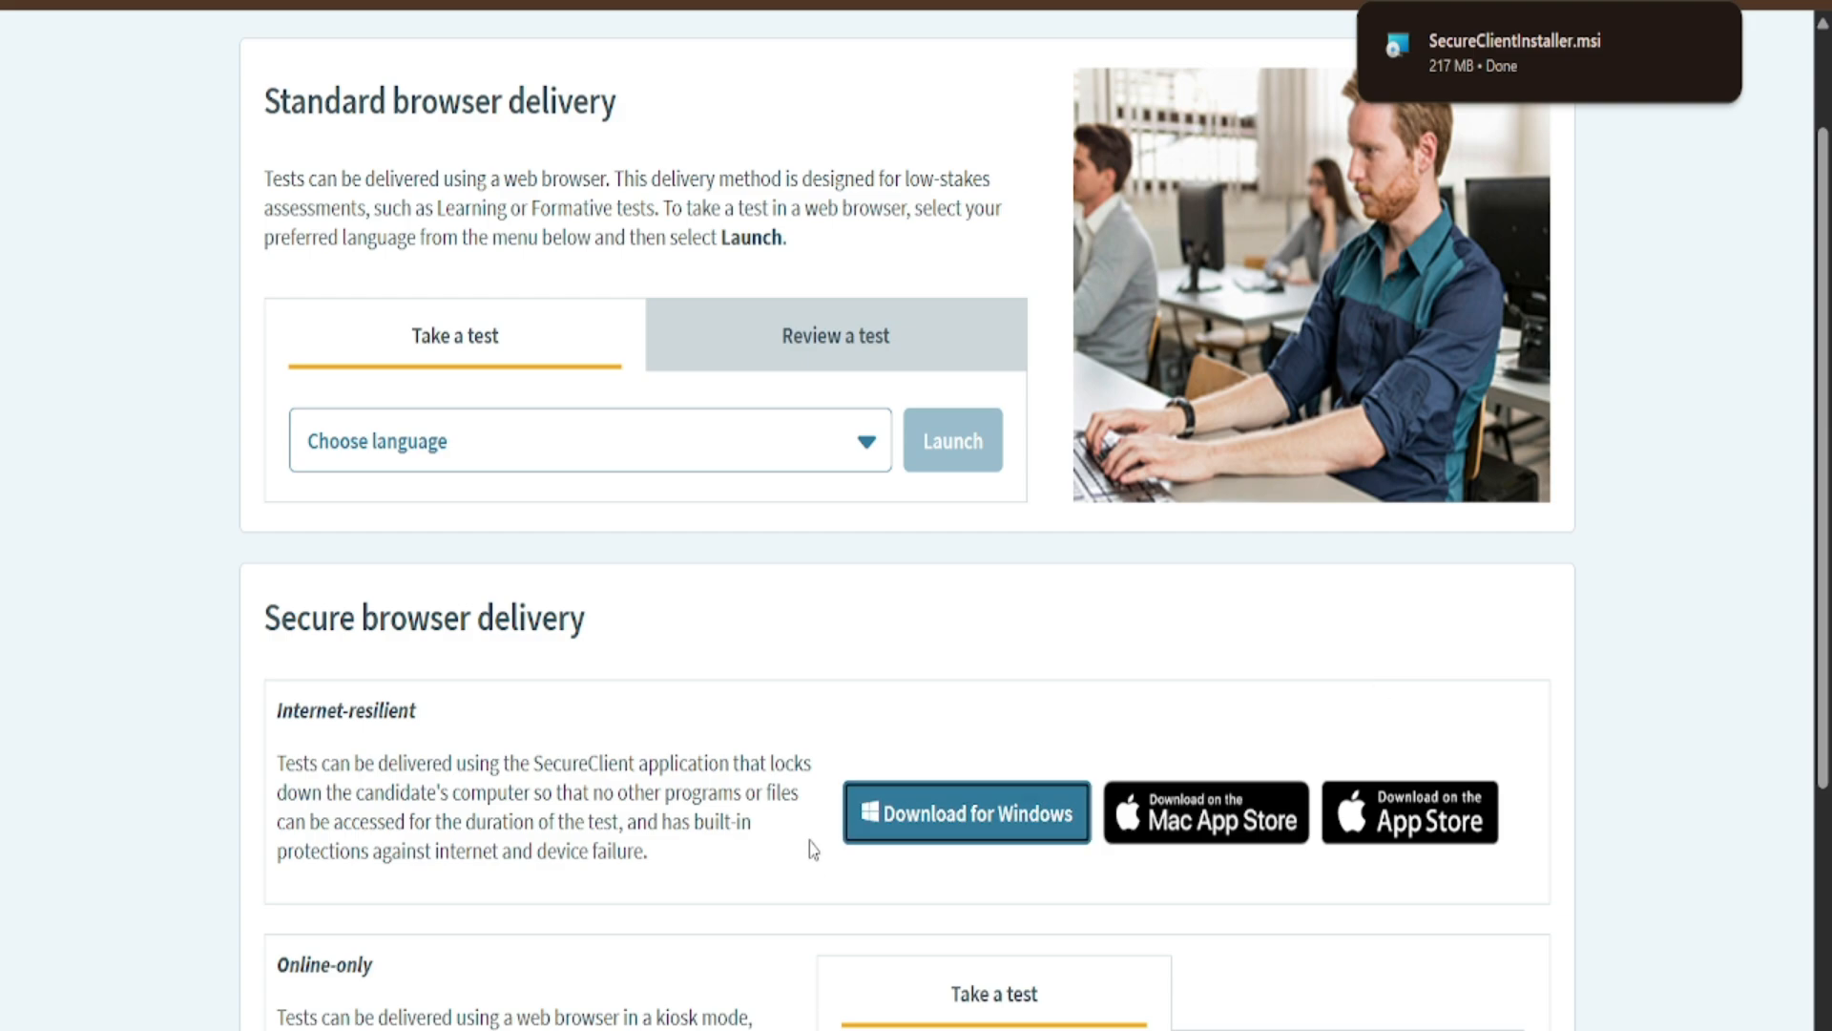
mouse_move(1573, 65)
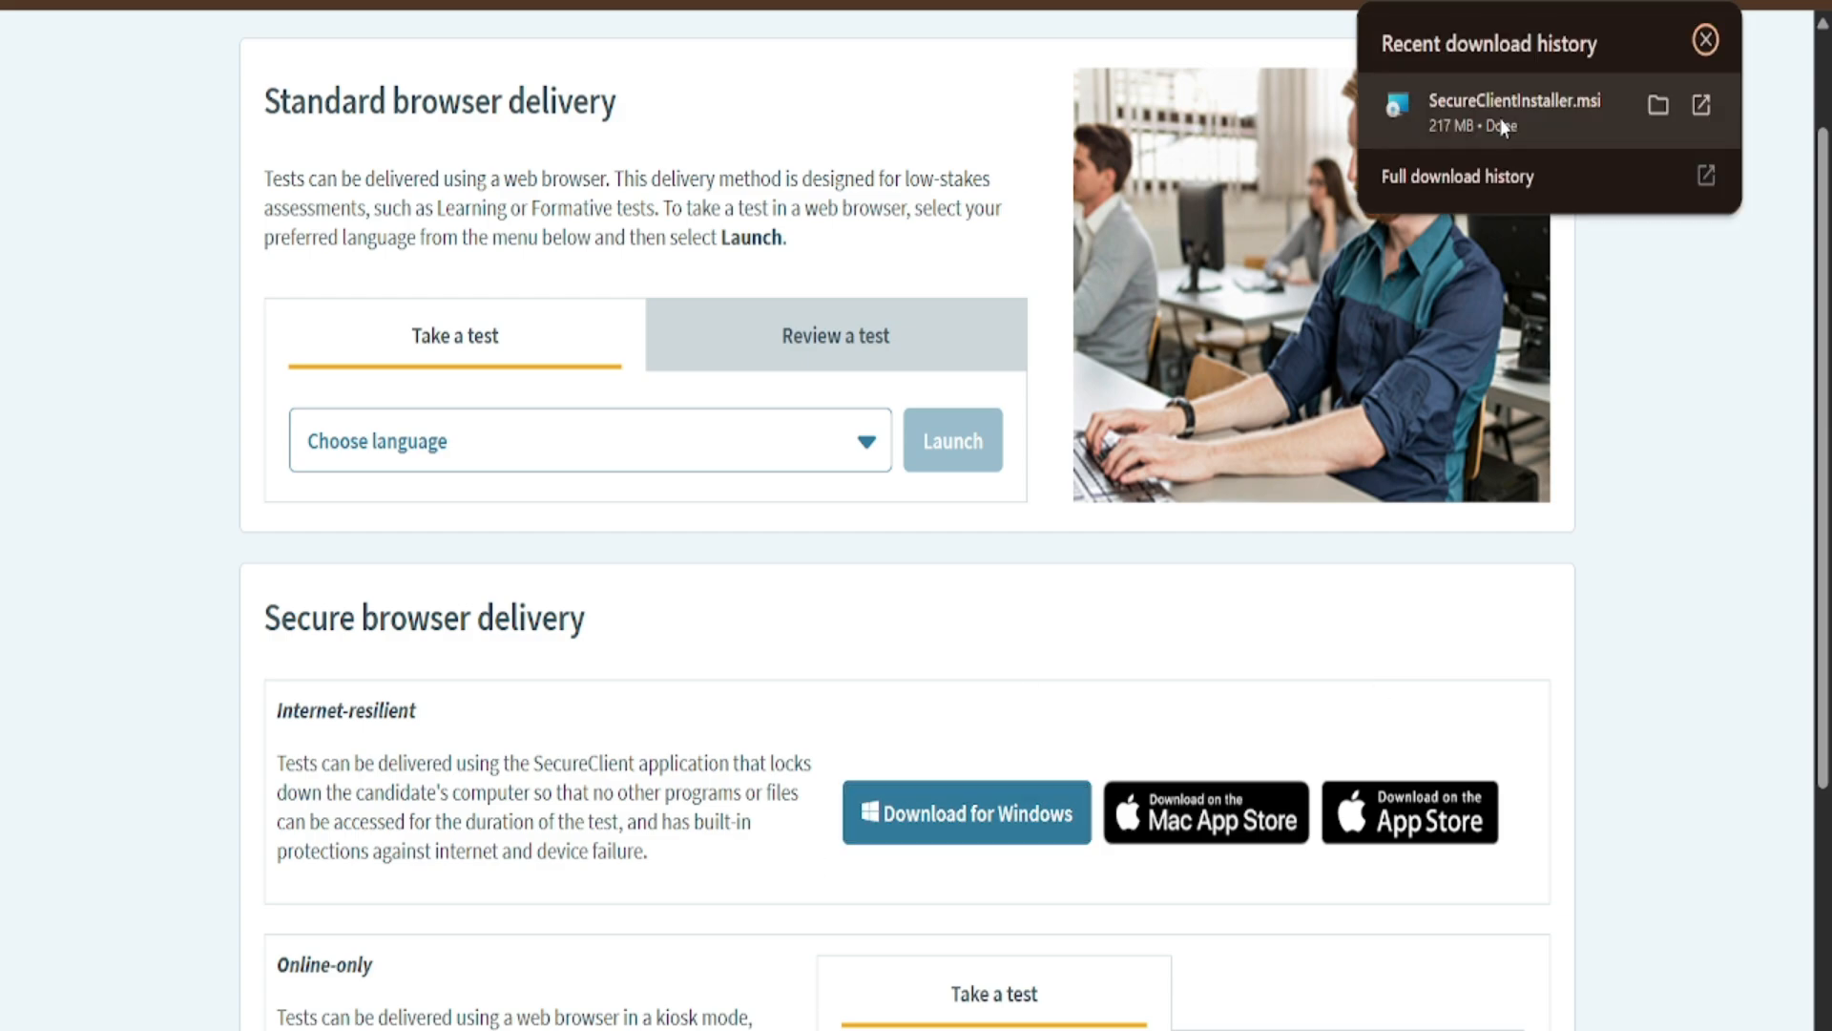
click(1505, 127)
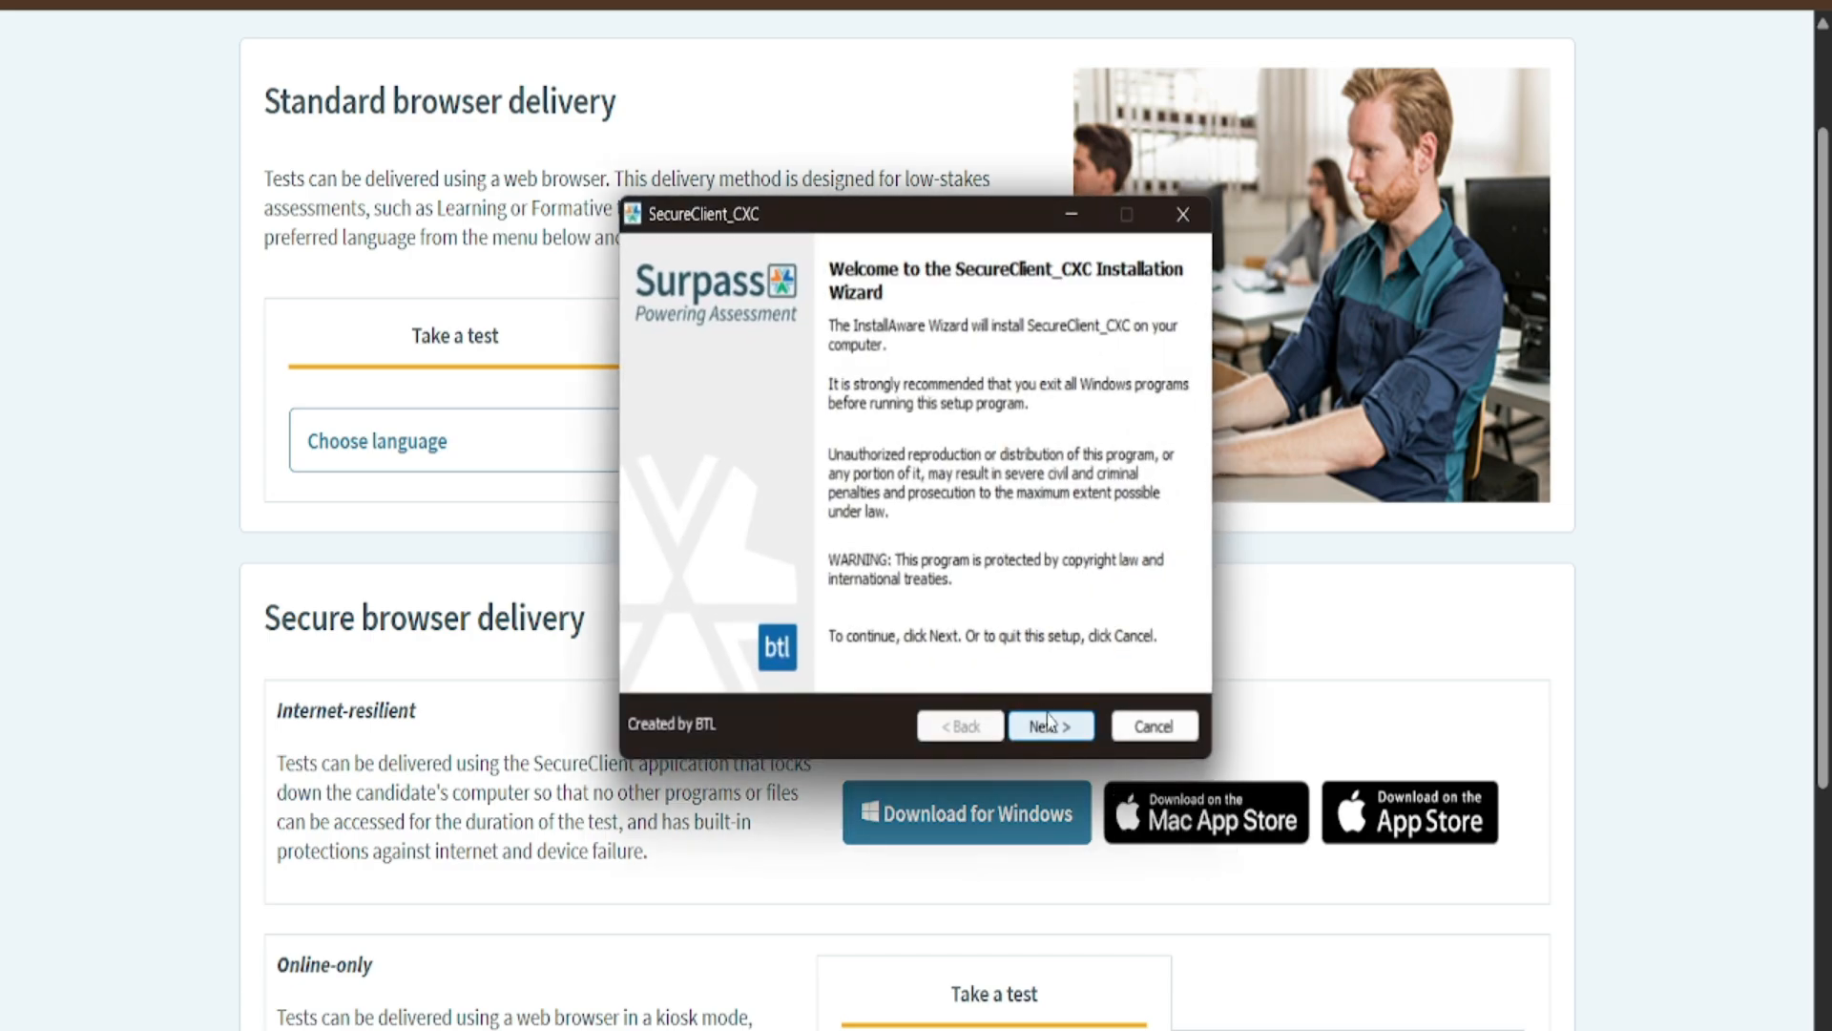
- Install SecureClient_CXC to the default destination folder, overwriting all existing files, and finish the wizard
click(1053, 726)
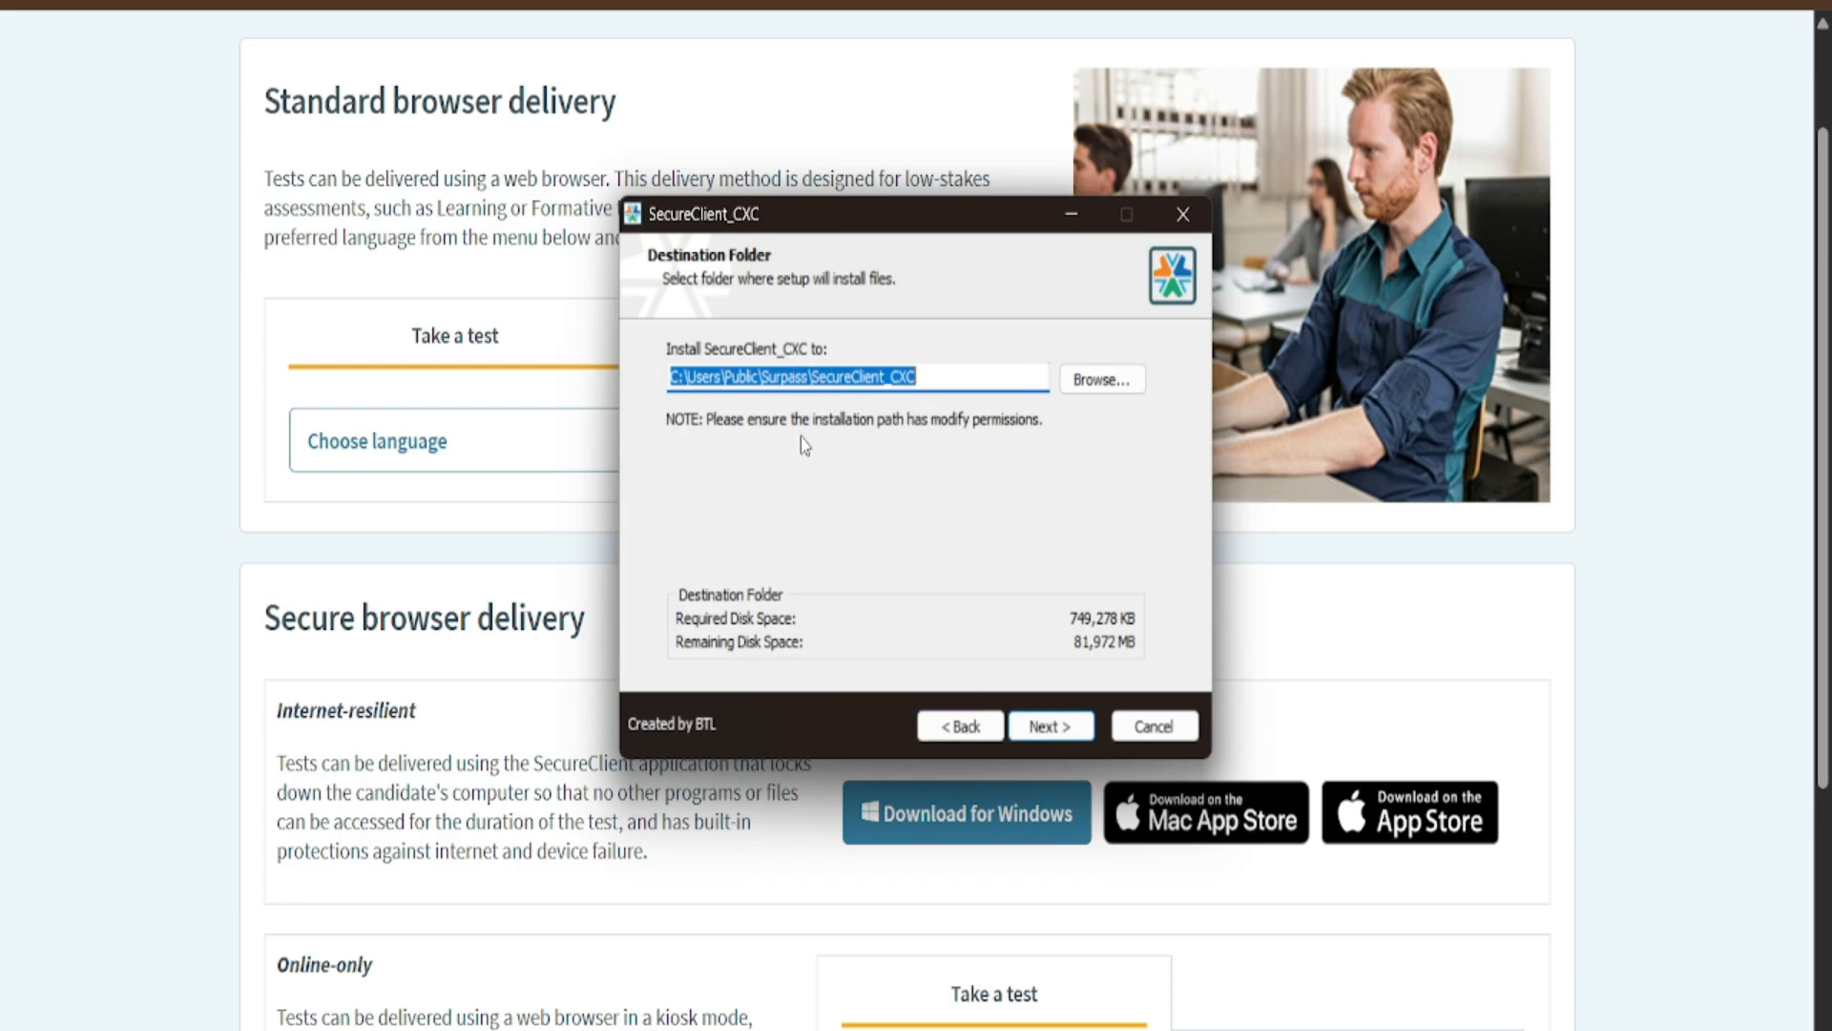
click(1067, 737)
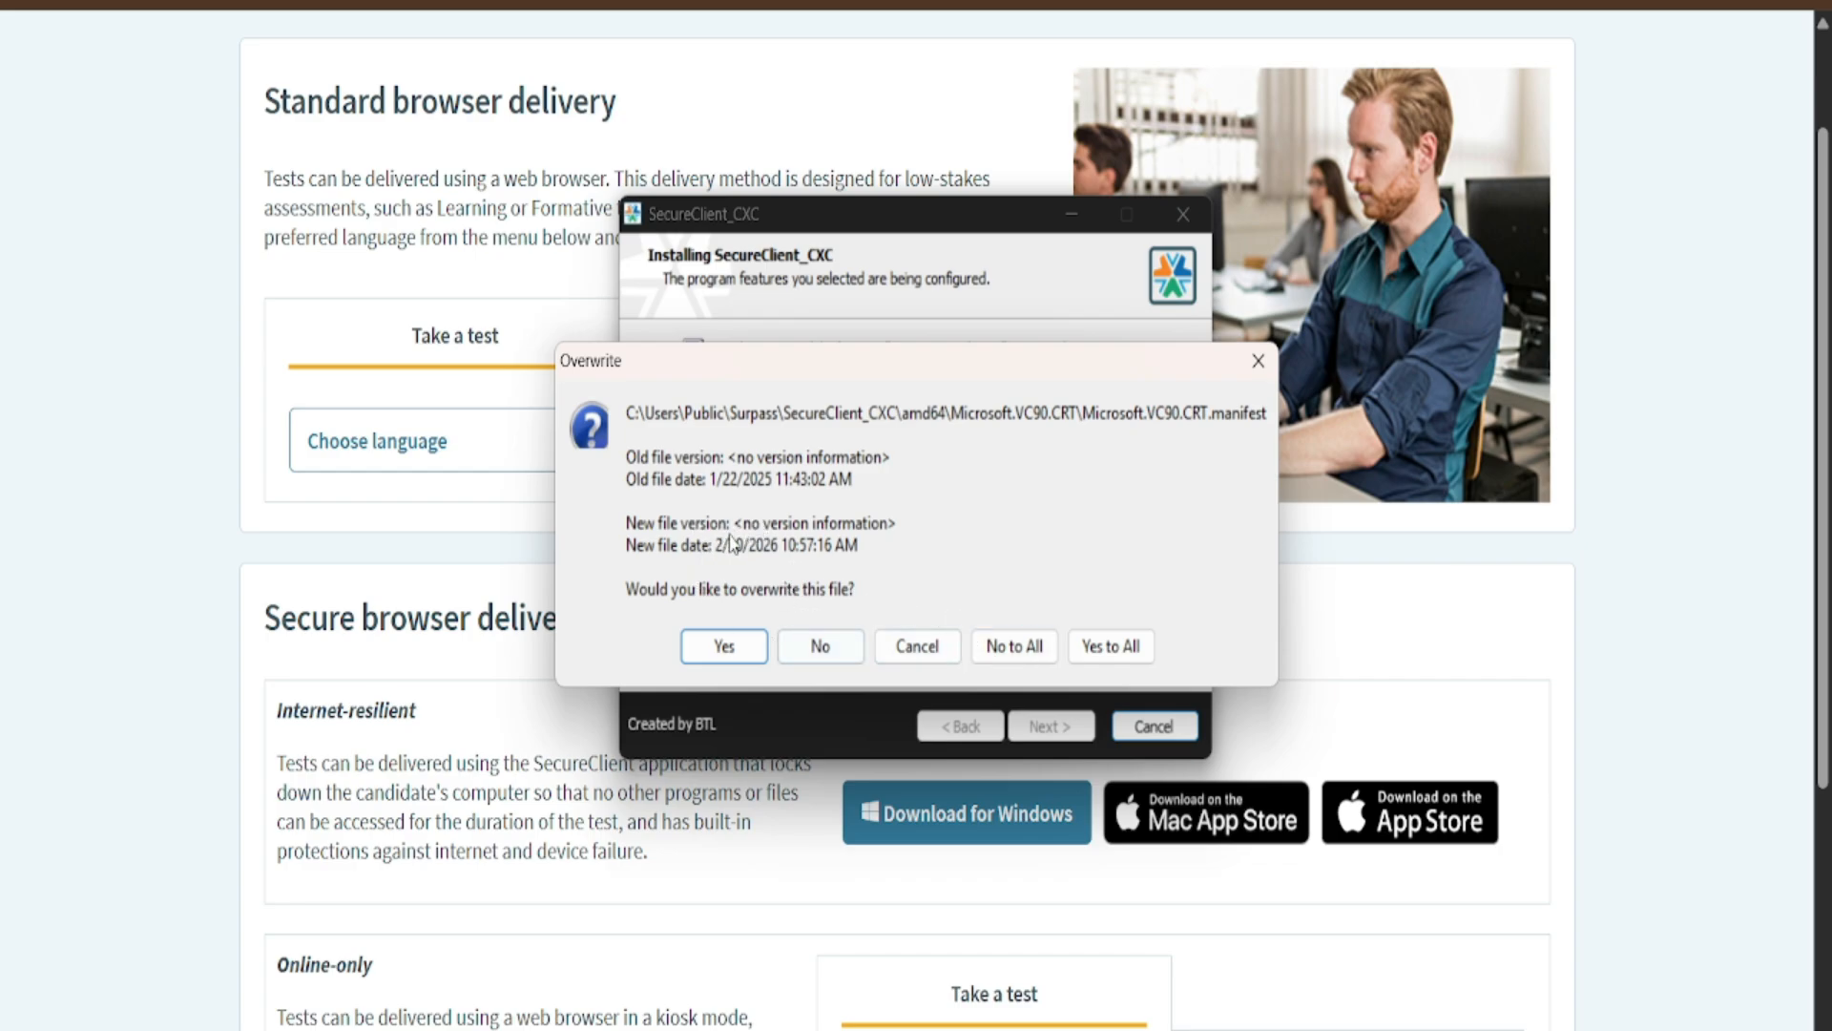
click(1104, 648)
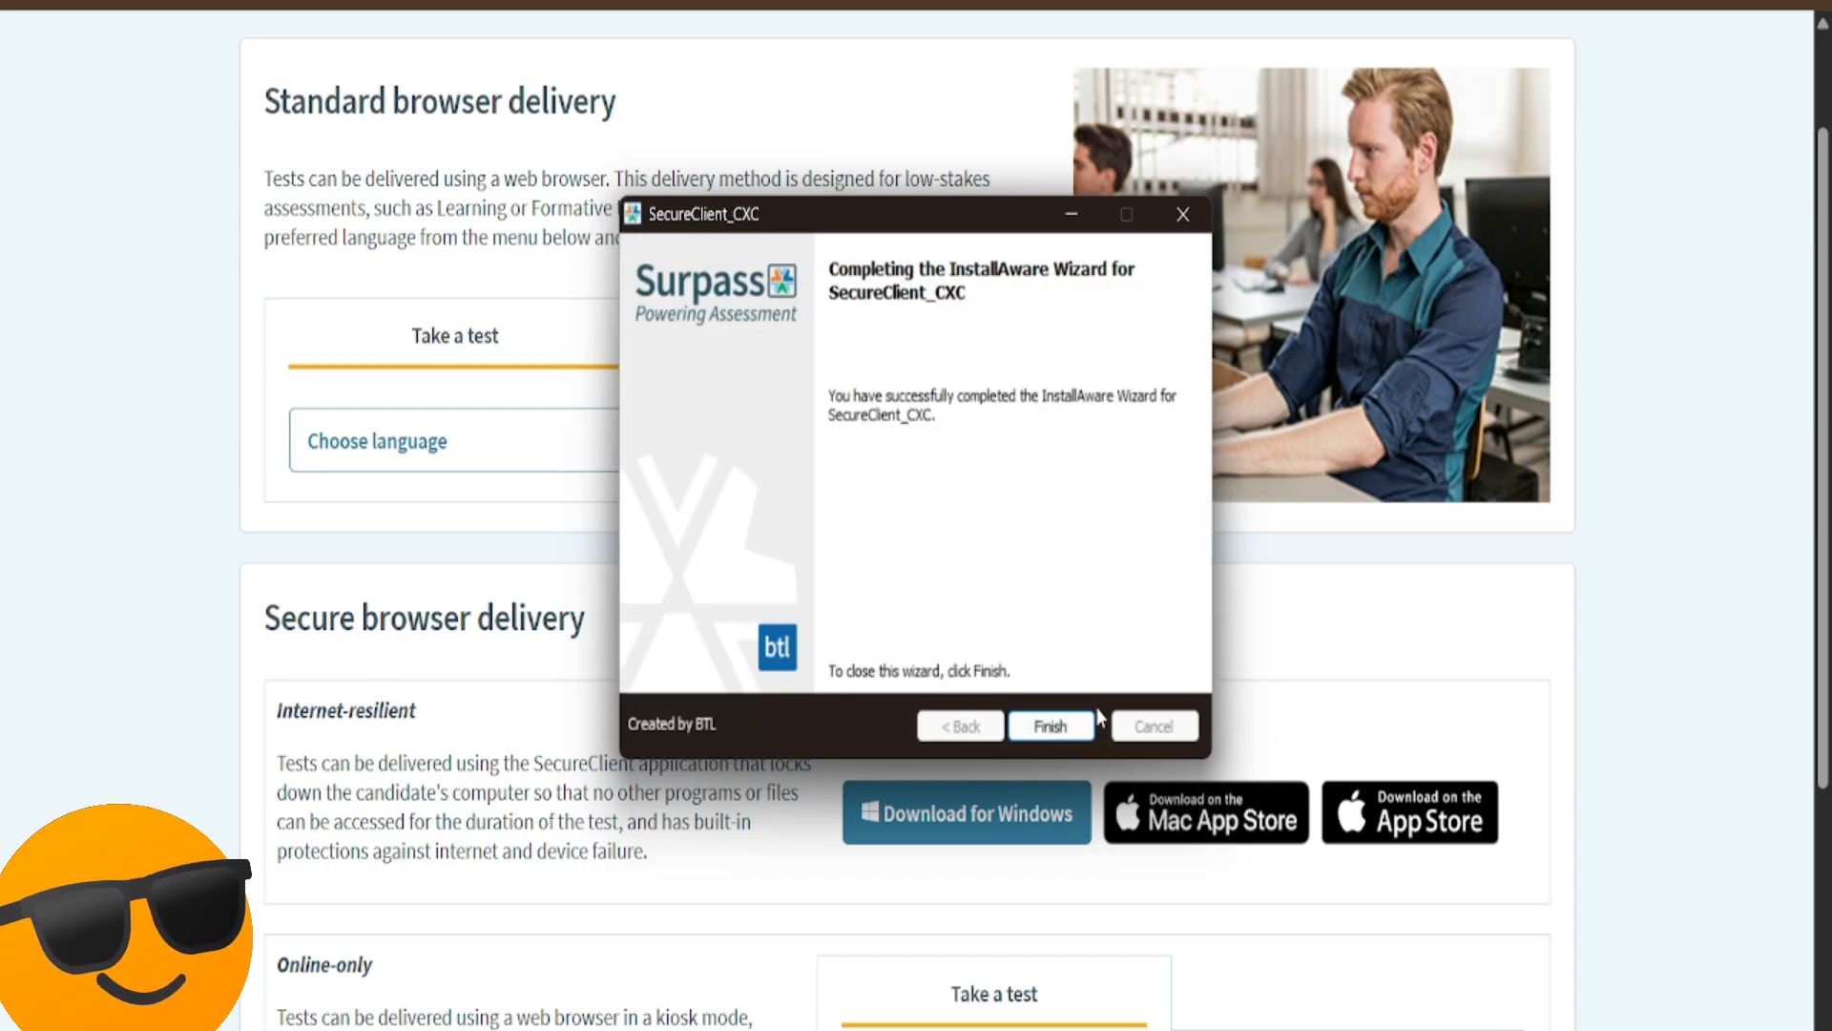
click(1050, 726)
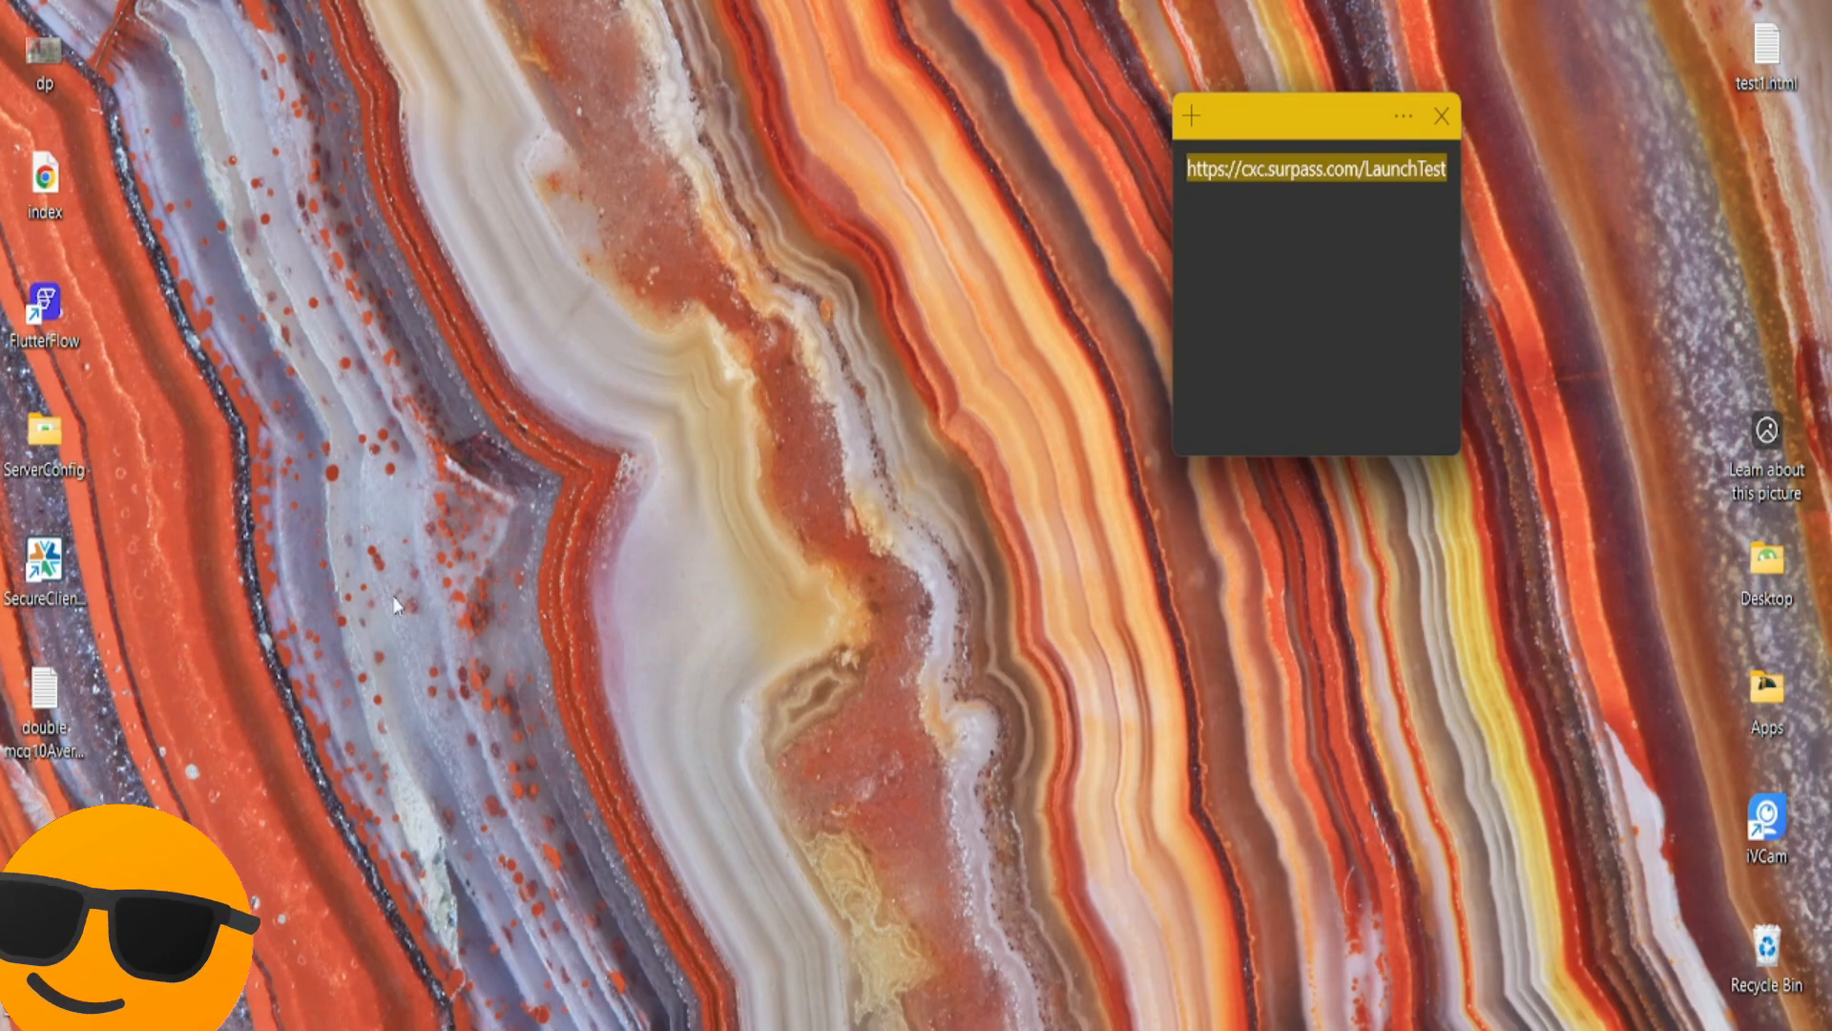
- Try to launch SecureClient from the desktop and dismiss the error dialog
double_click(44, 567)
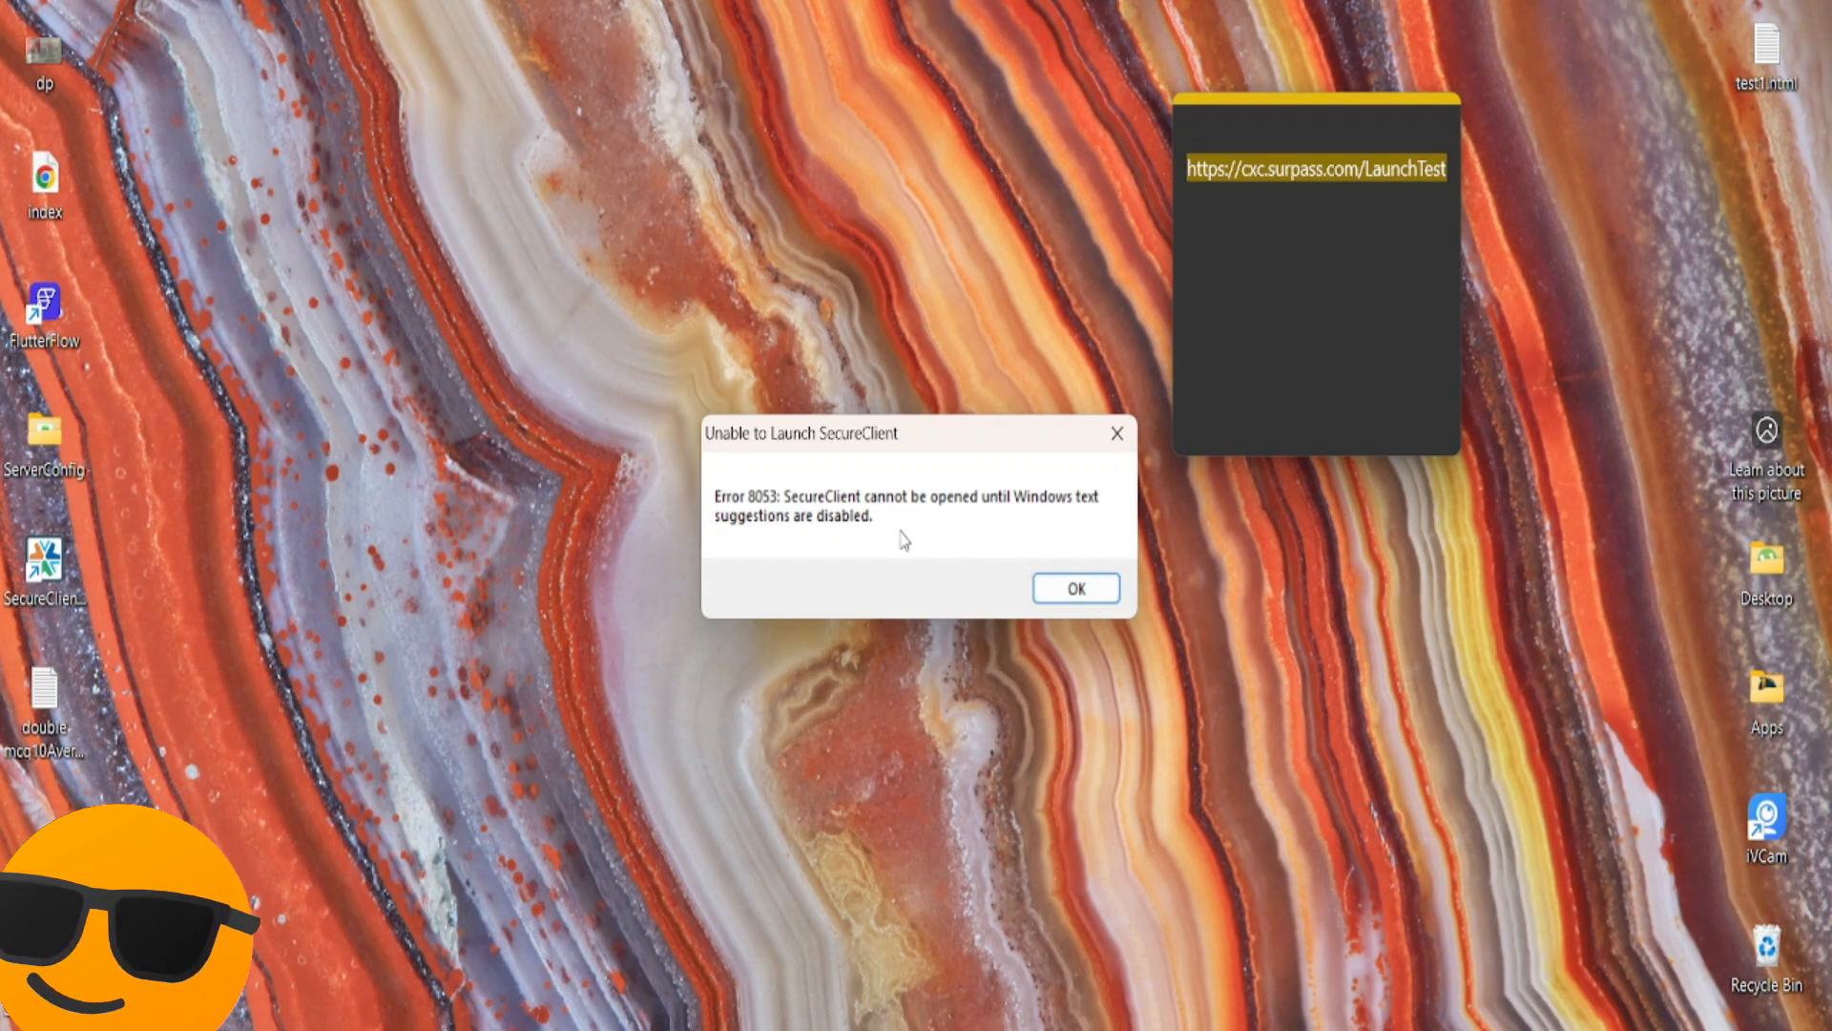
click(1072, 592)
mouse_move(1286, 1029)
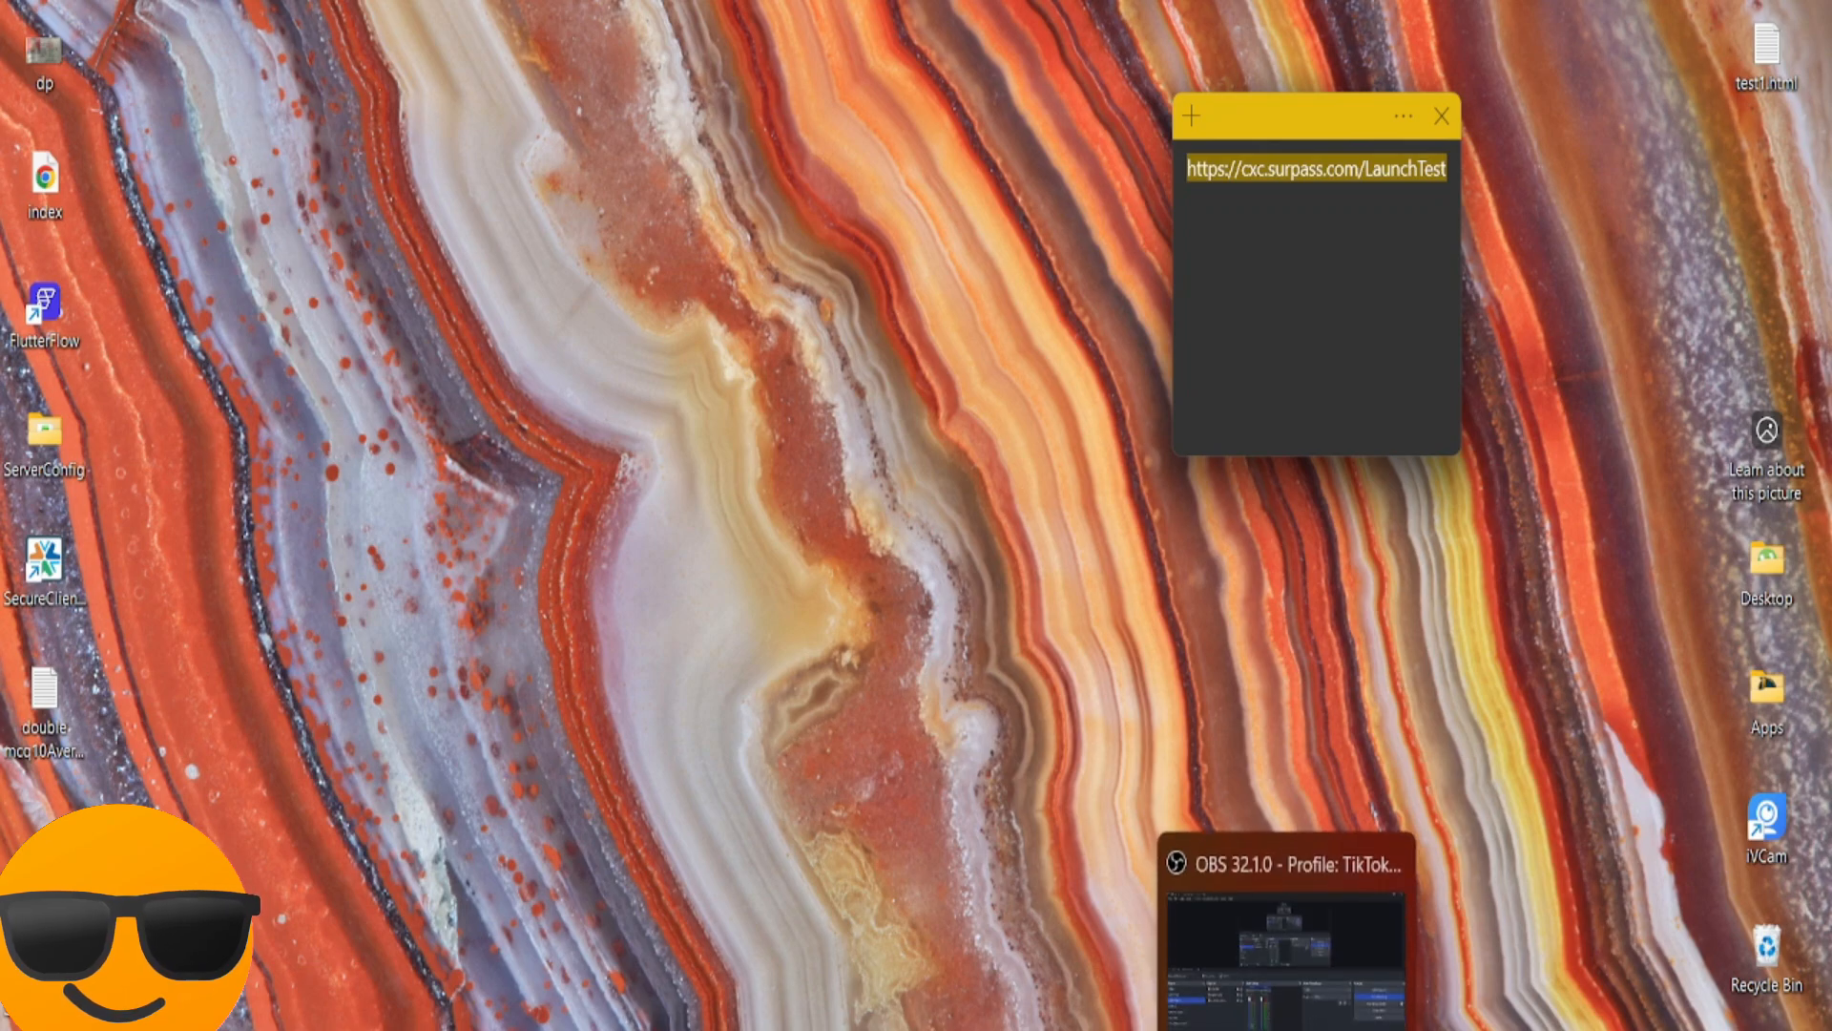
click(1546, 747)
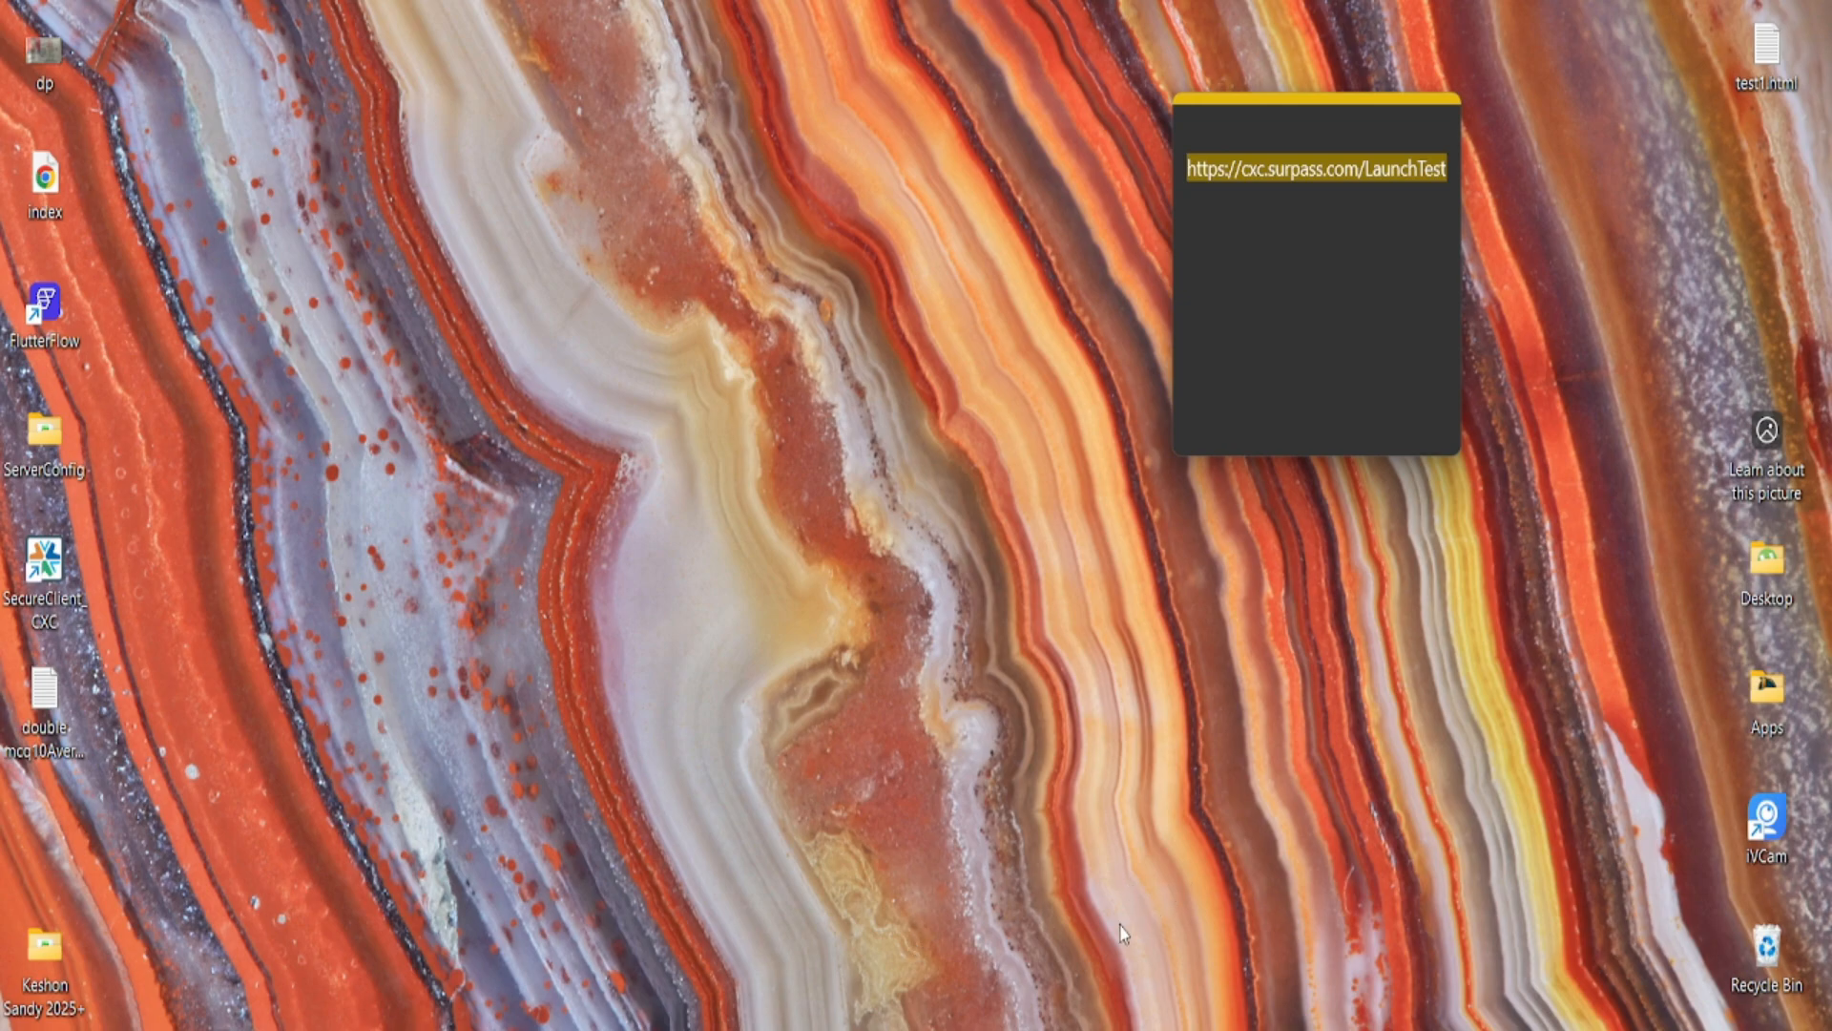
- Open the Windows typing settings and turn off physical keyboard text suggestions, autocorrect and misspelled-word highlighting
key(super)
text(typing s)
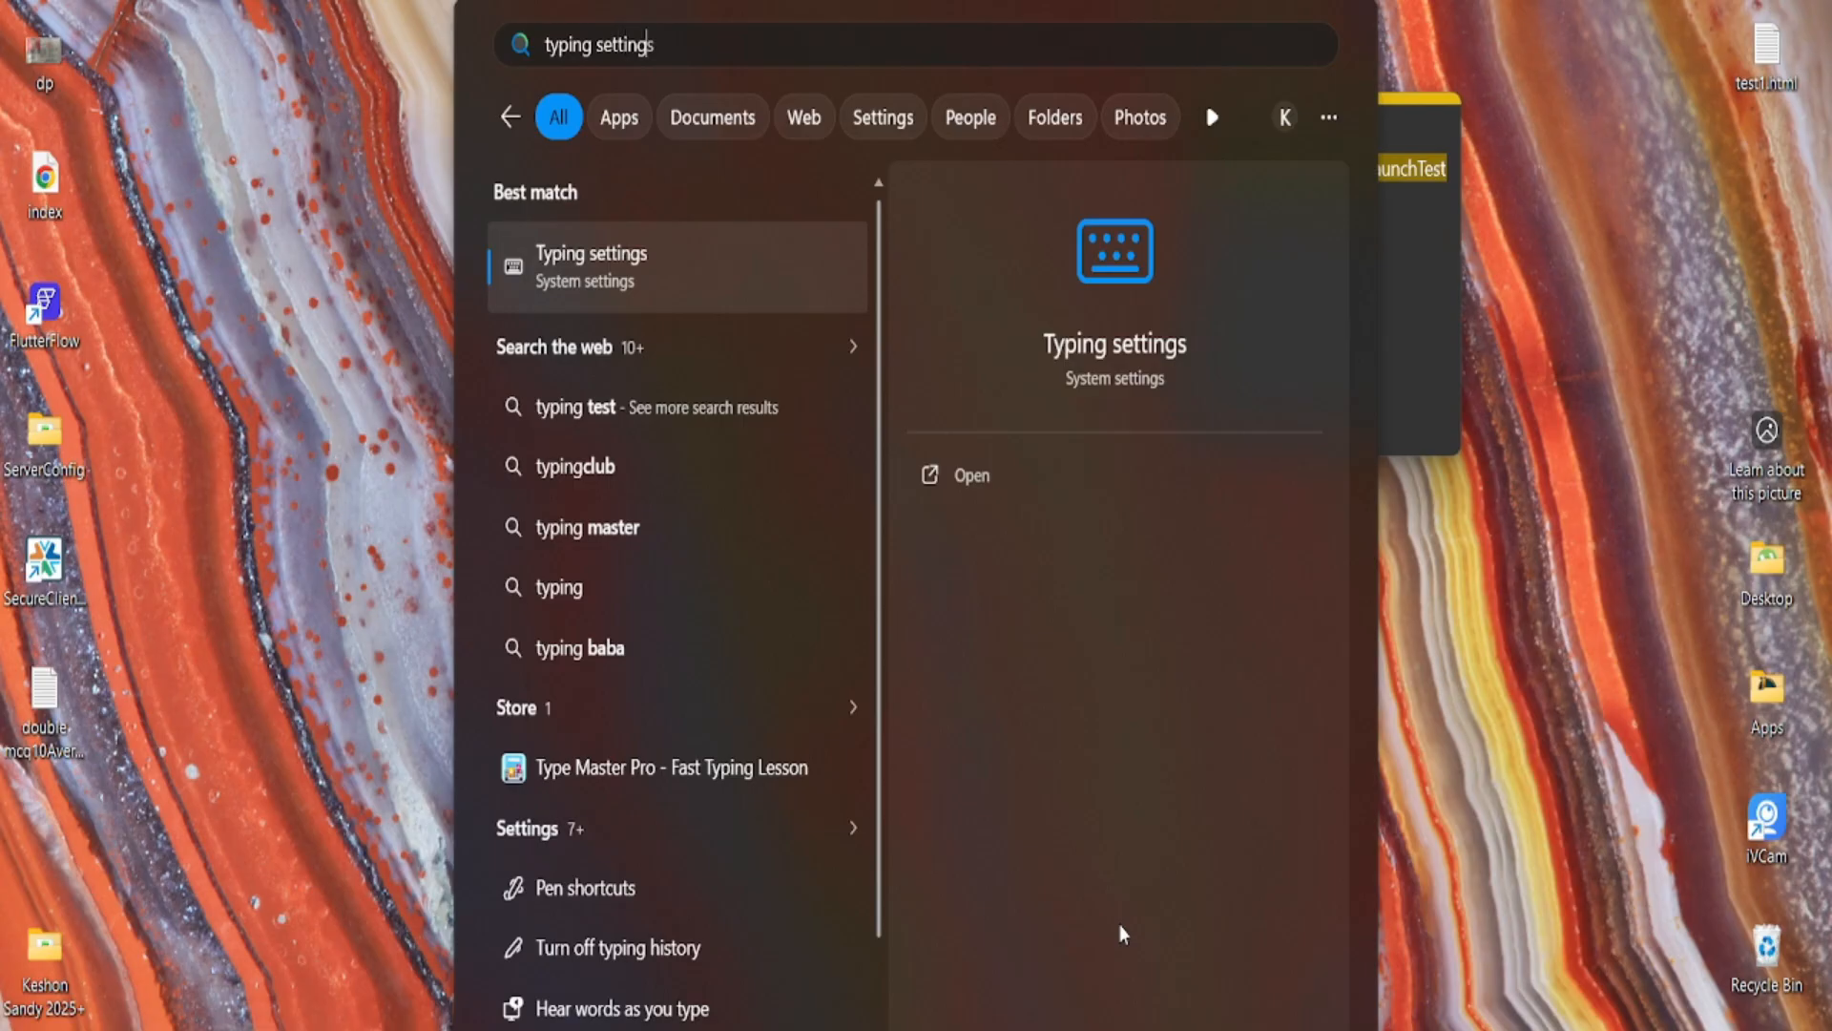
text(etting)
key(Return)
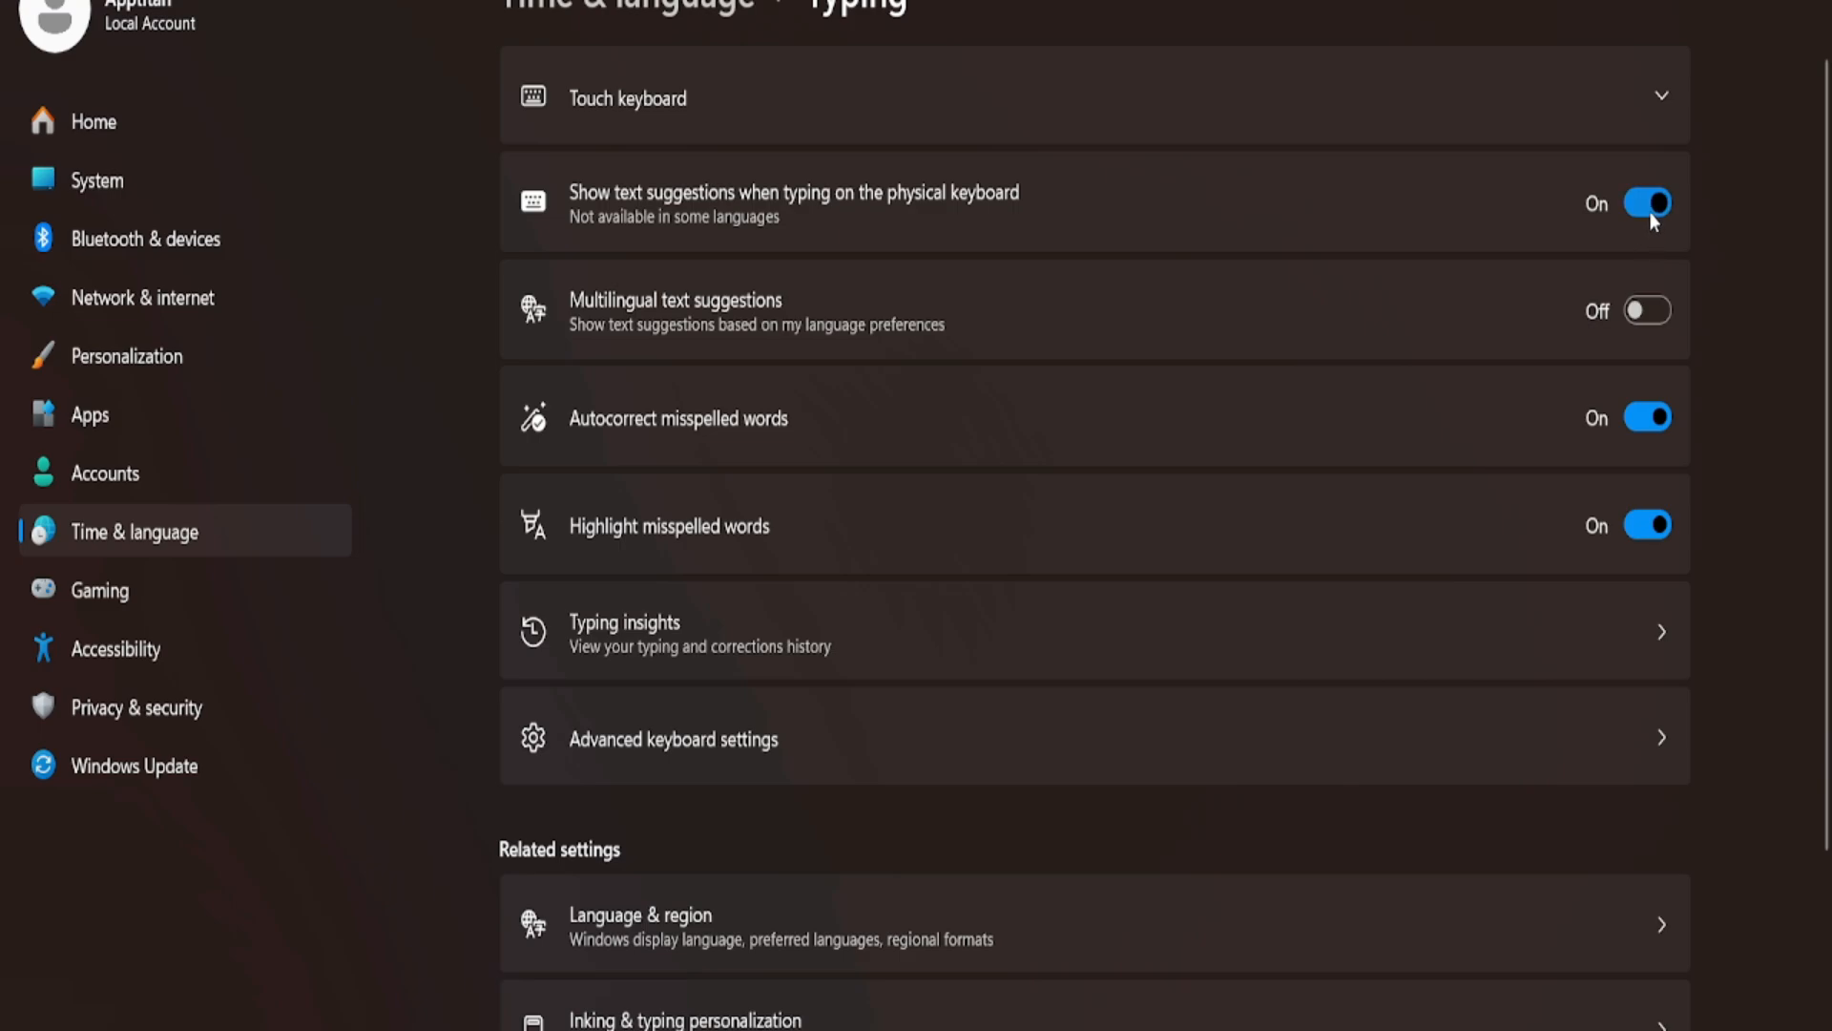
click(1639, 418)
click(1662, 527)
scroll(1662, 523, down, 3)
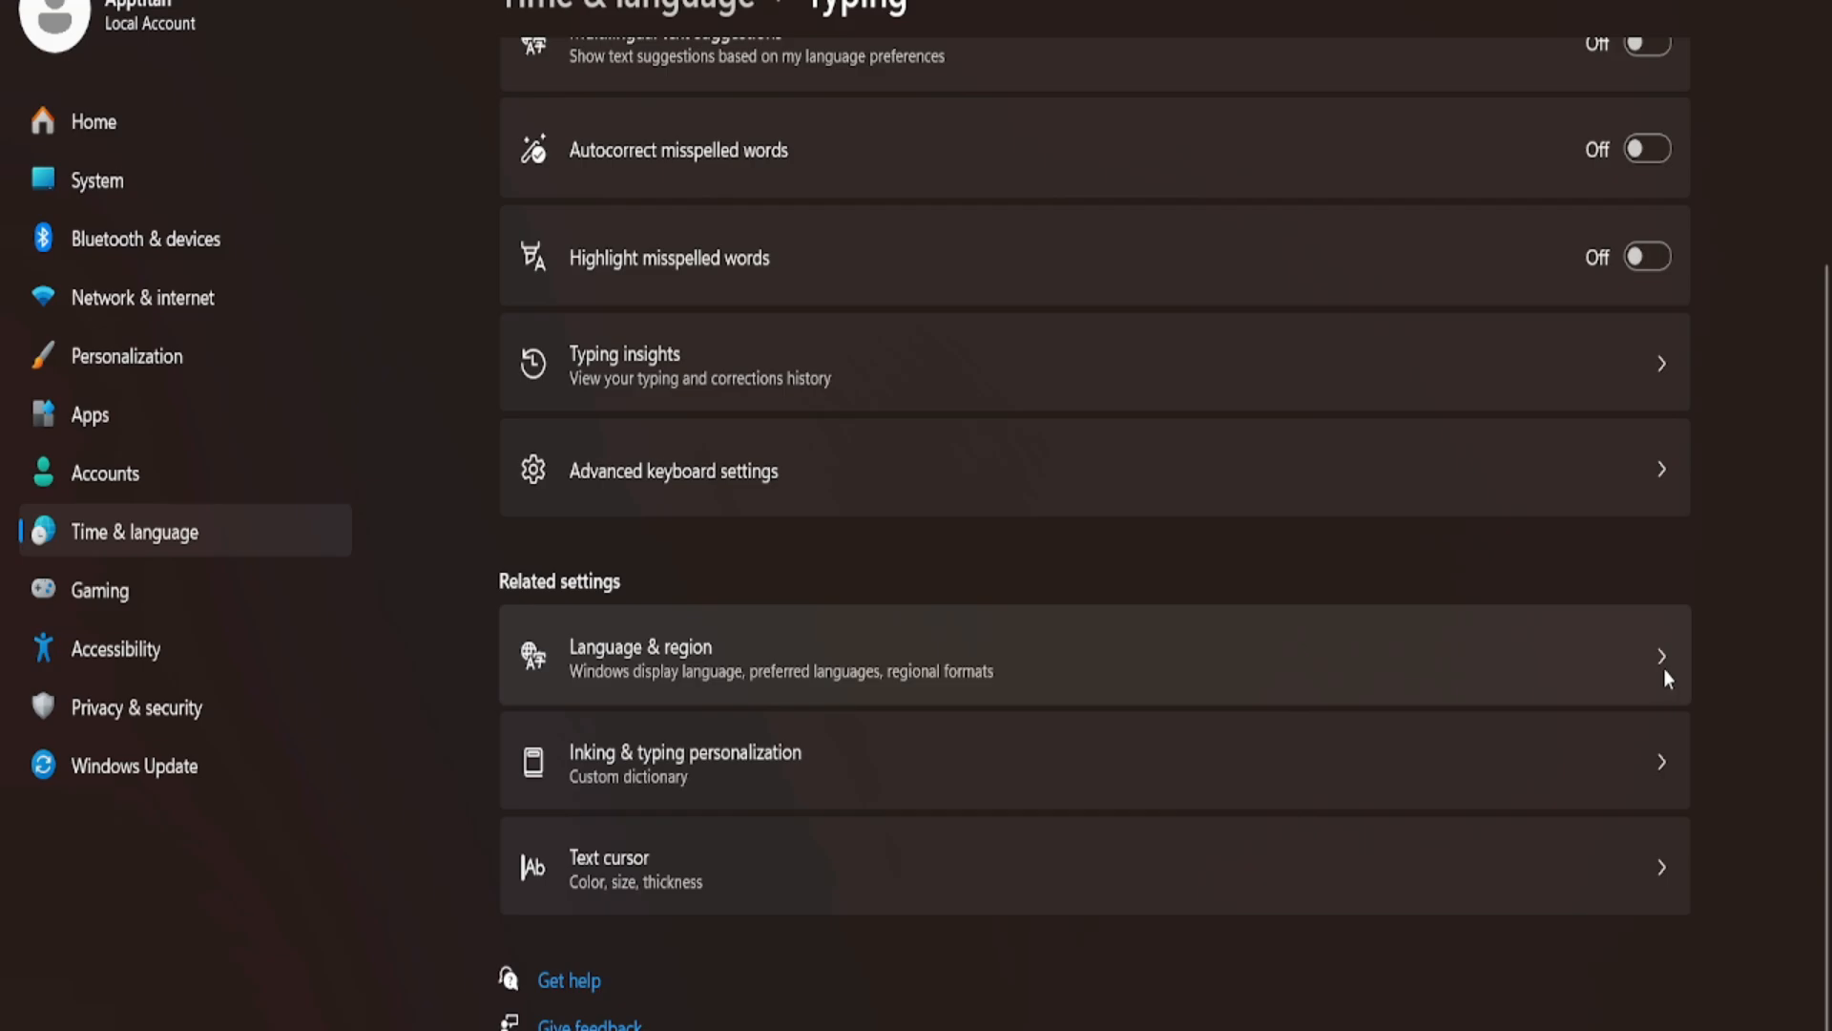
scroll(1440, 616, up, 3)
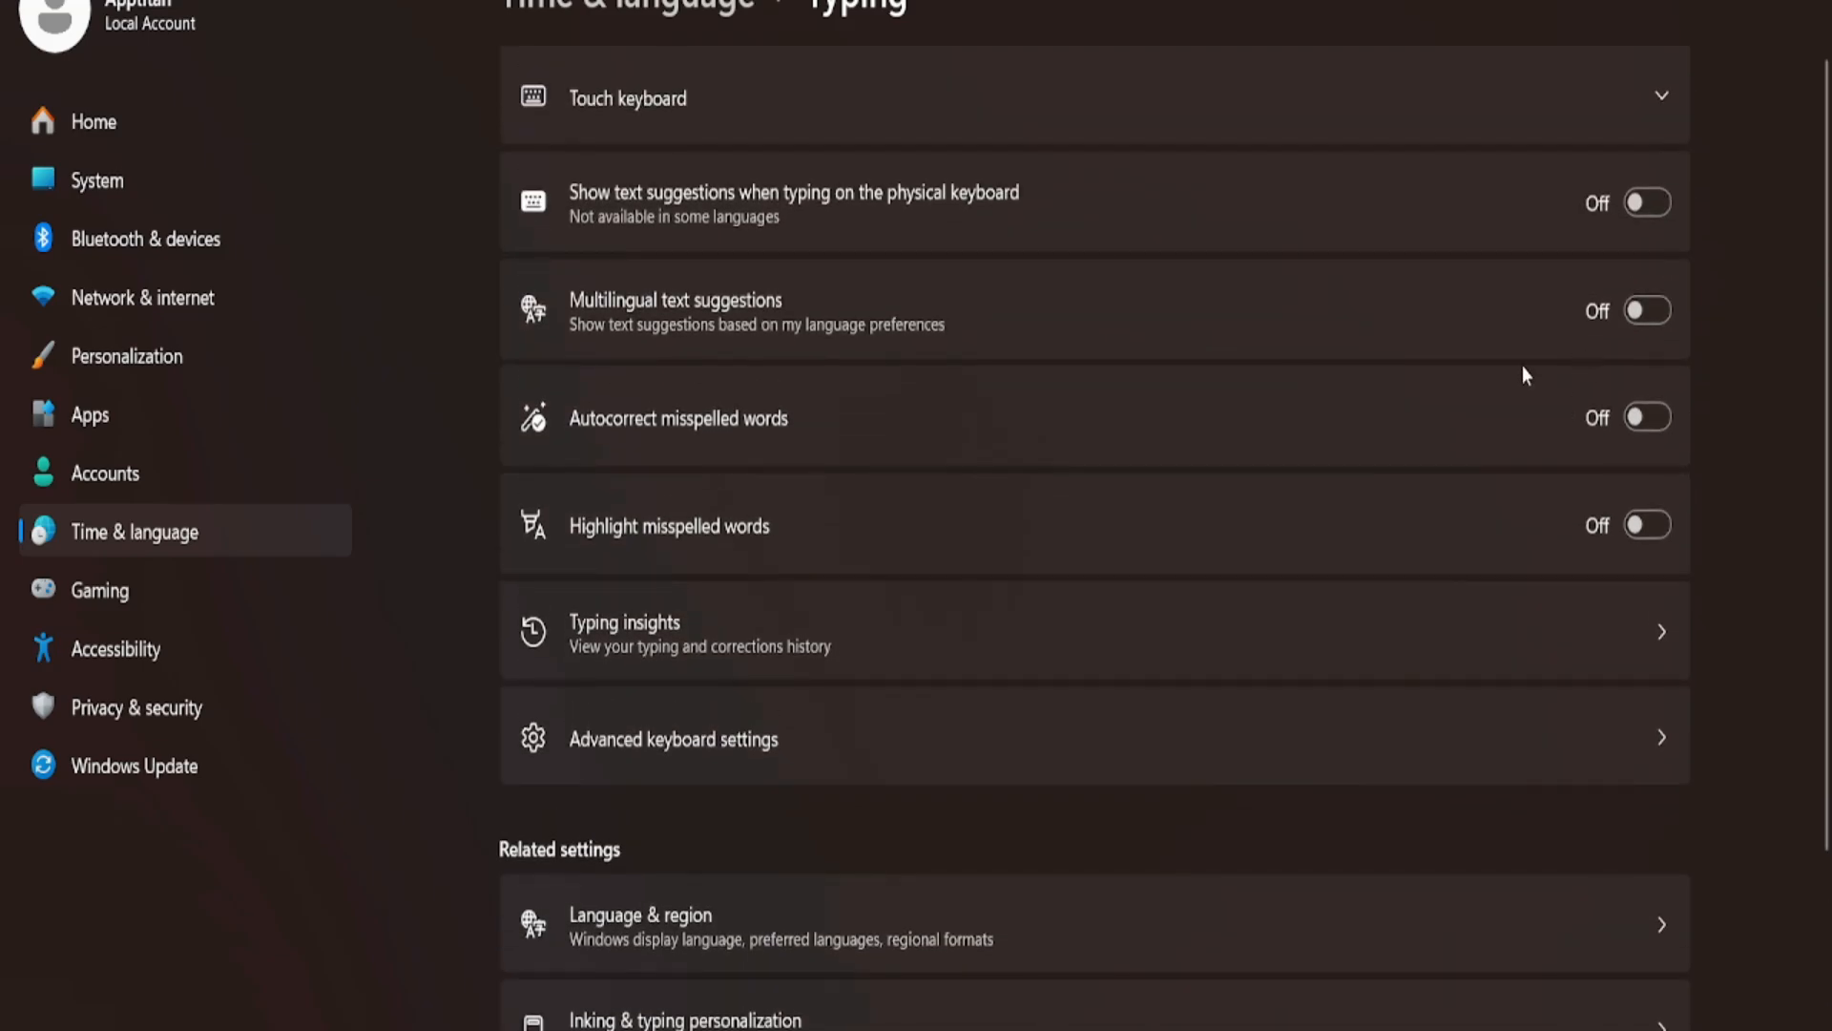
- Examine the advanced keyboard, typing insights, inking and typing personalization, and language and region settings for other text suggestion options
click(1605, 769)
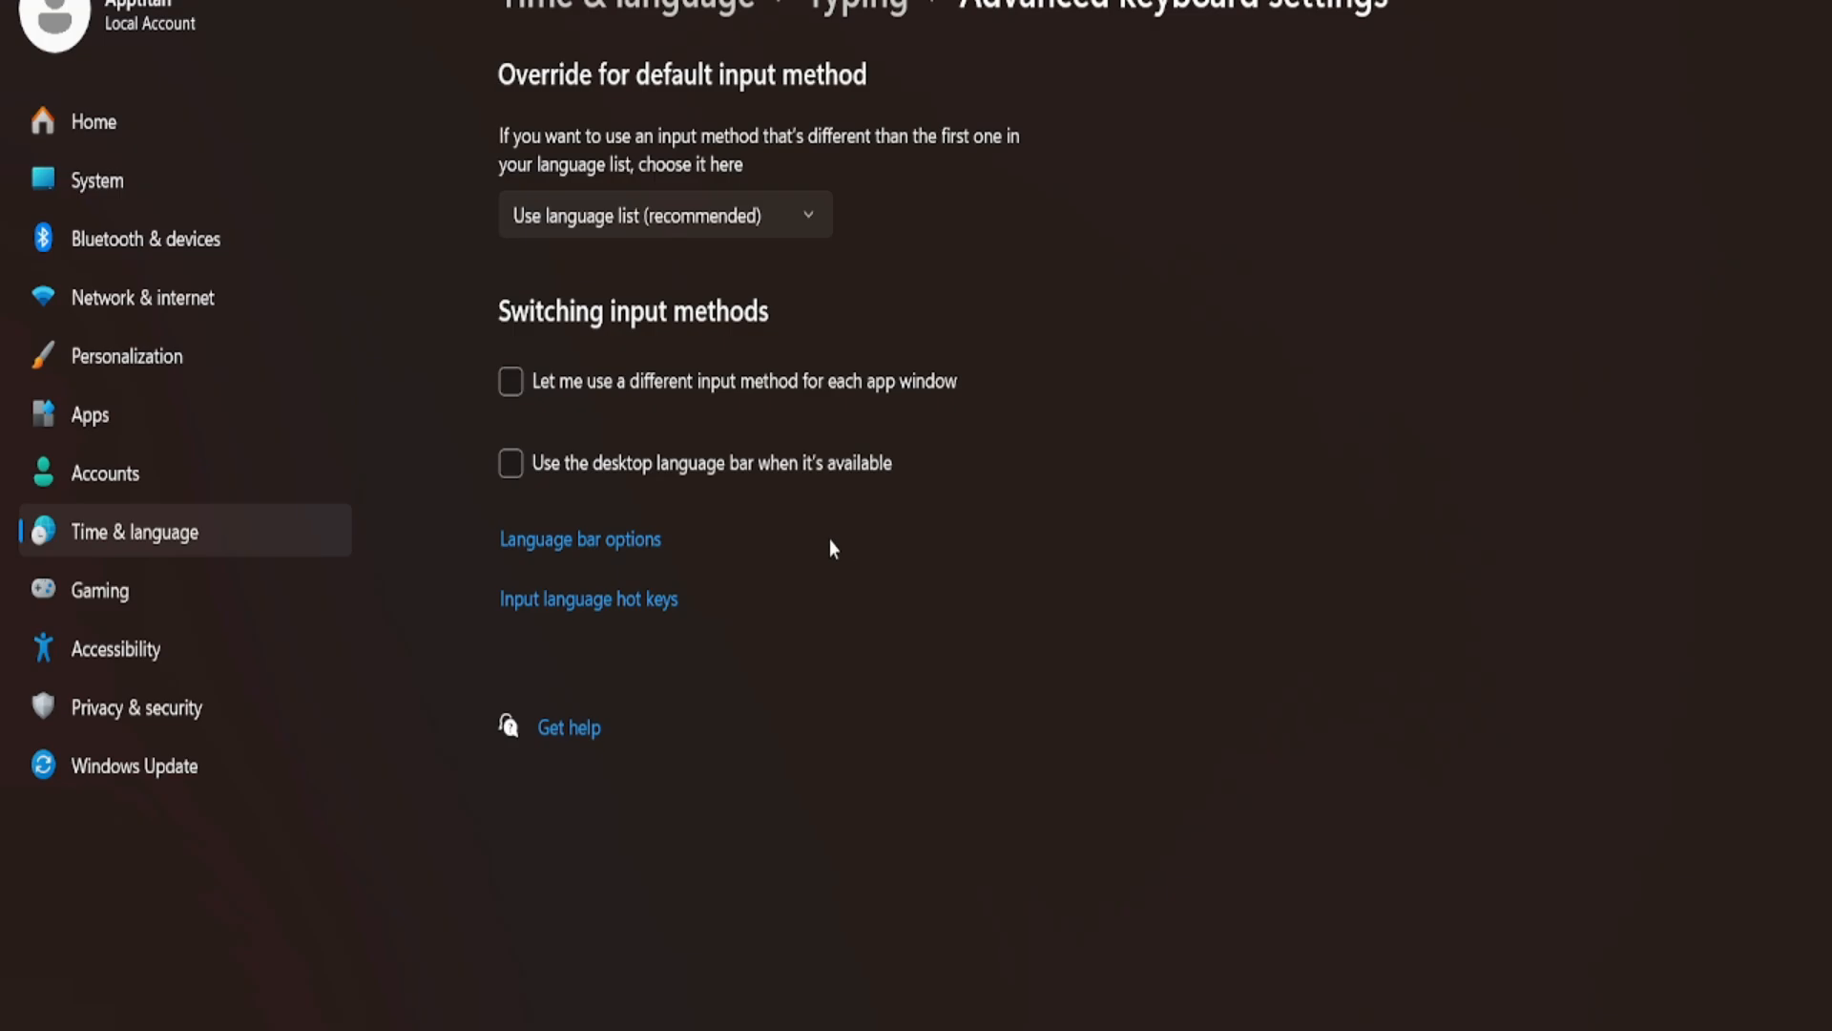
click(860, 3)
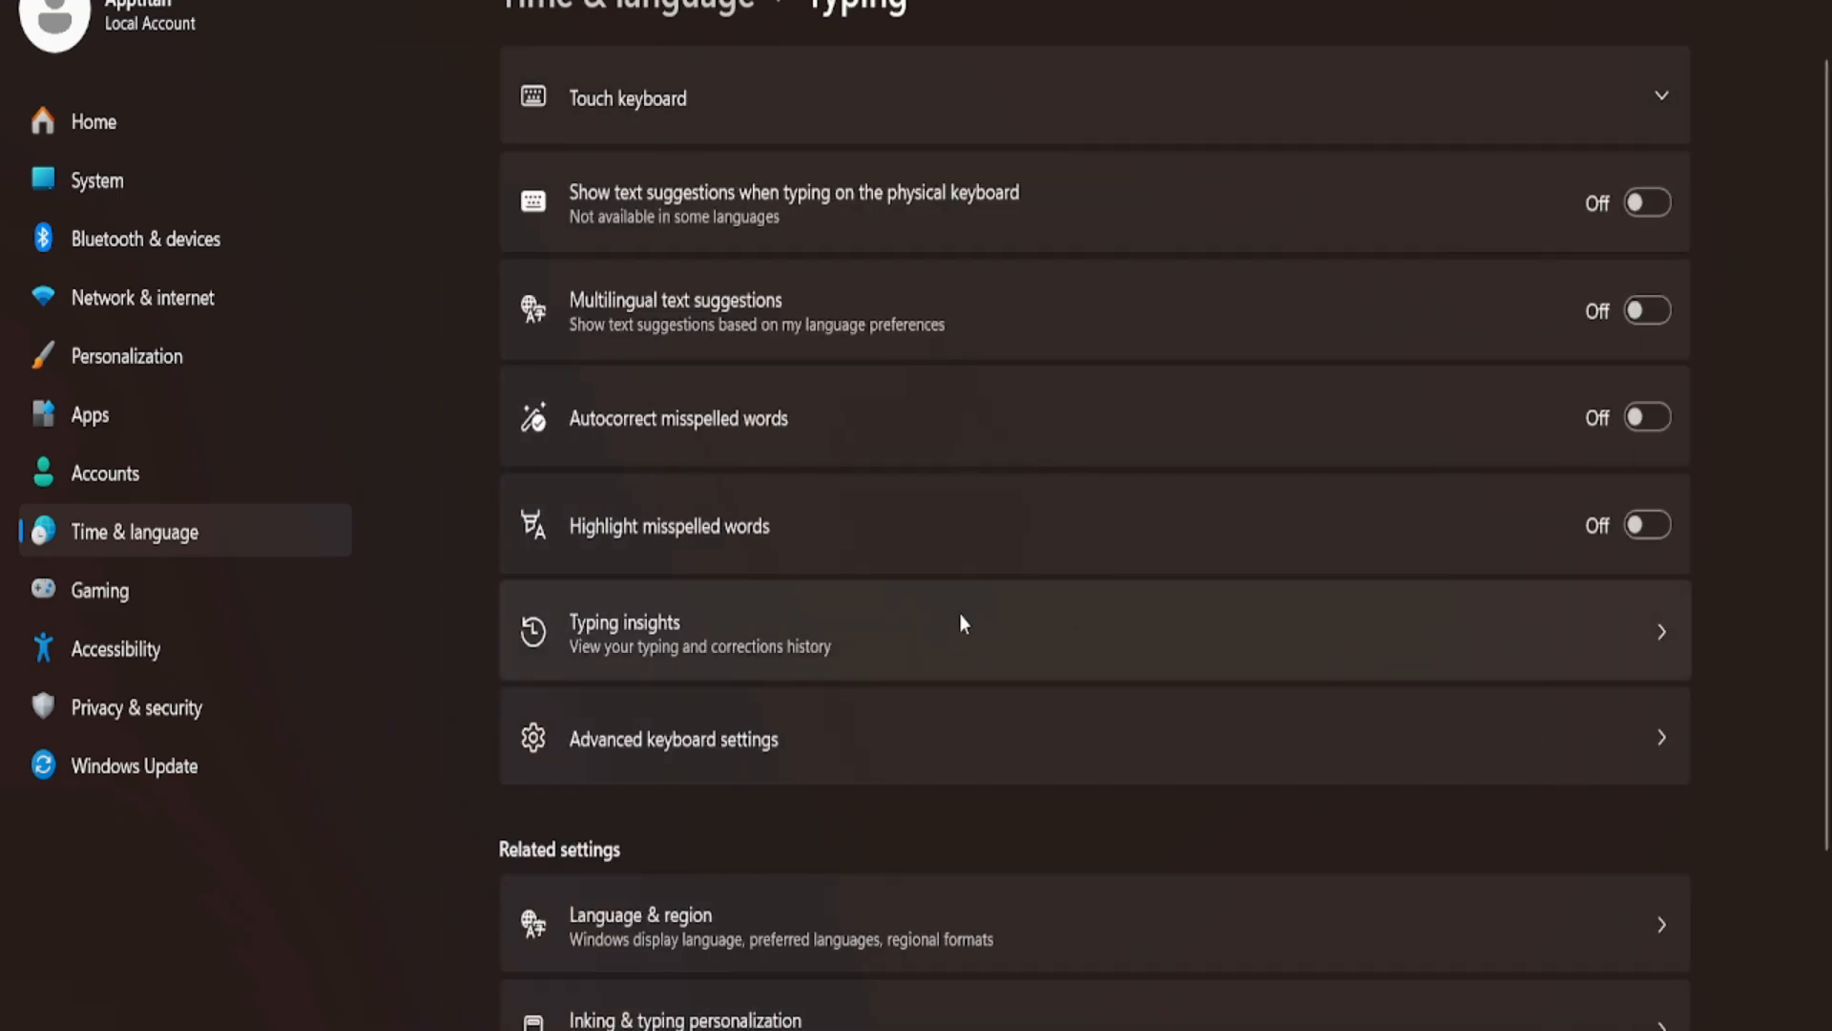
click(1027, 625)
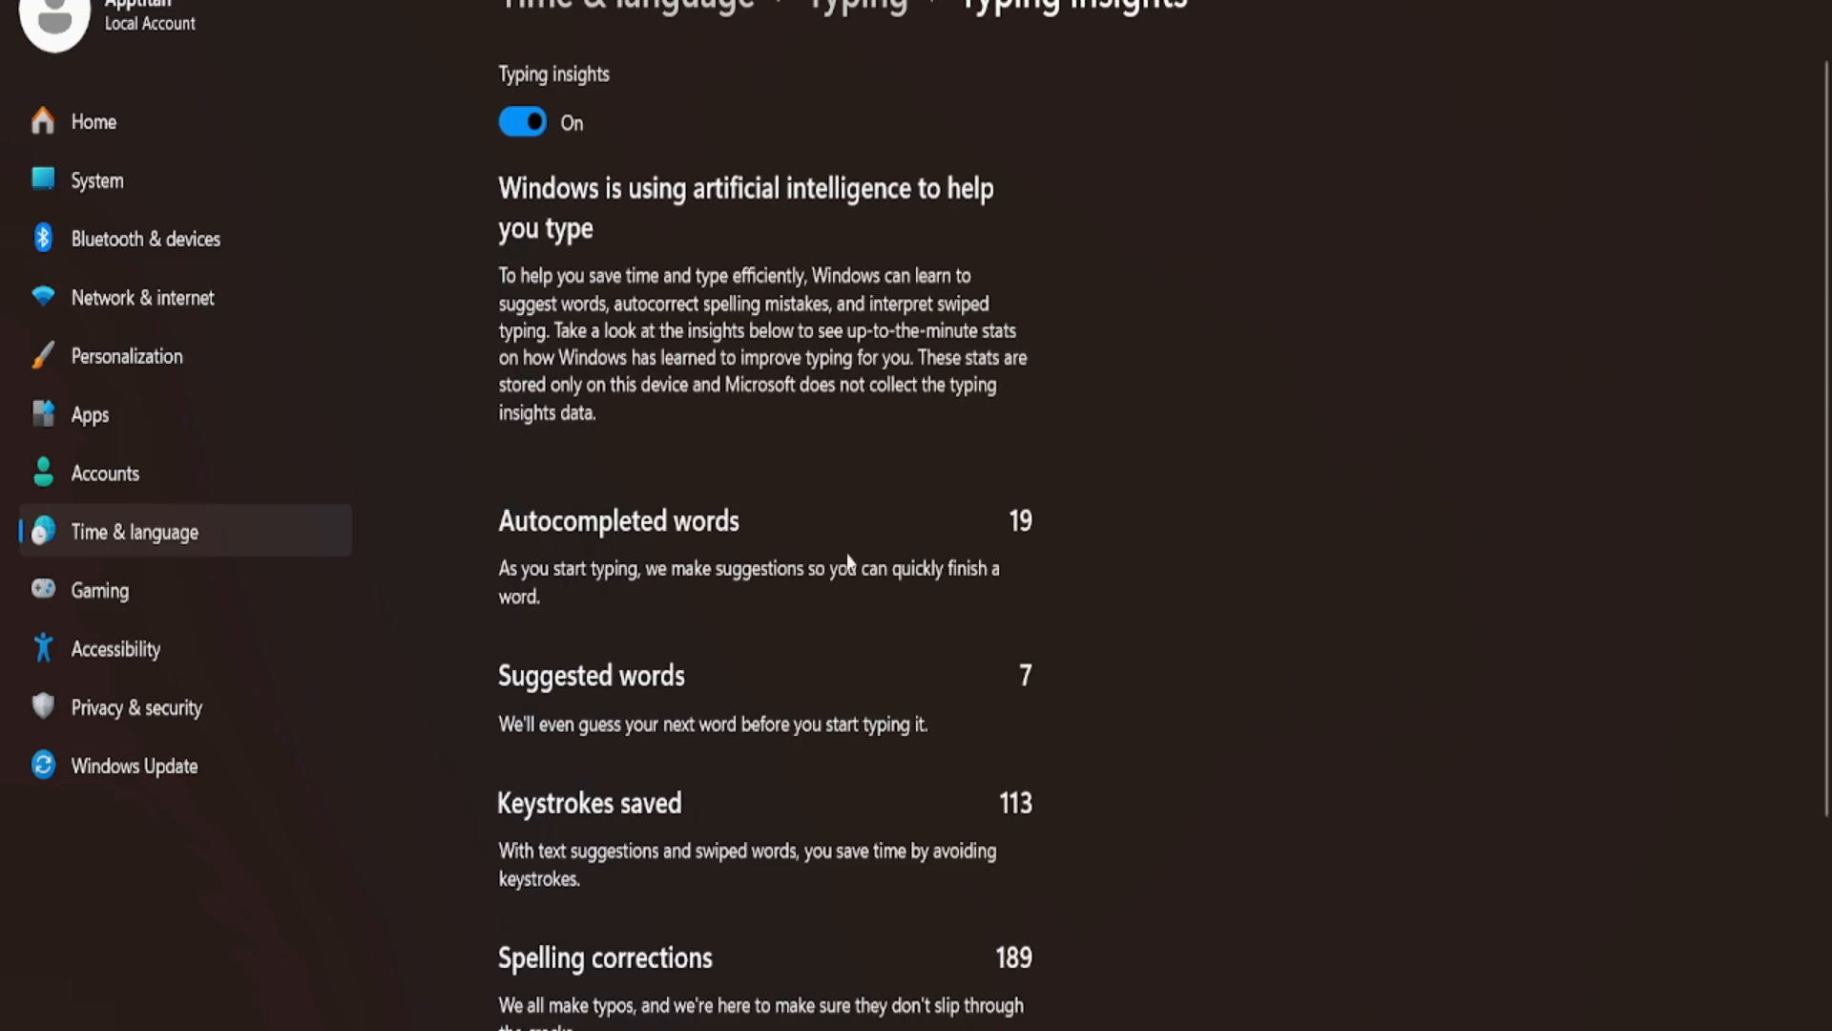
scroll(671, 418, down, 3)
scroll(671, 418, up, 4)
click(859, 5)
scroll(1210, 811, down, 3)
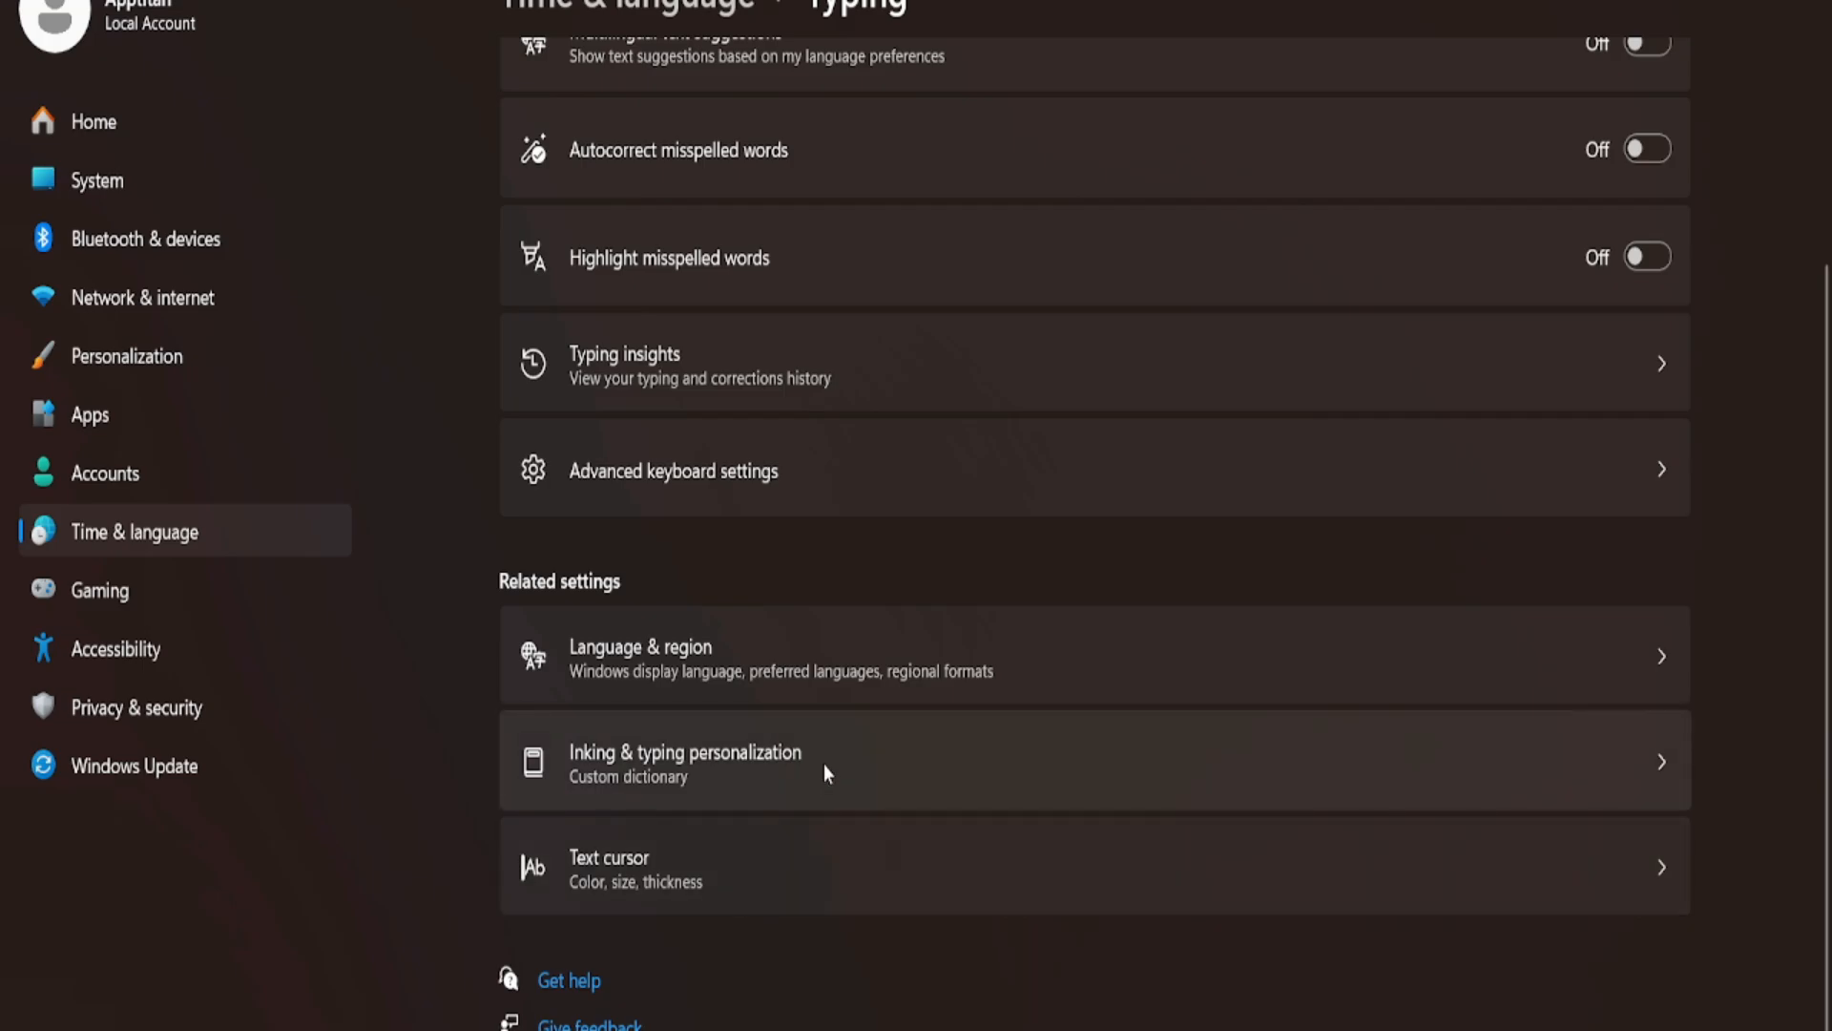
click(887, 758)
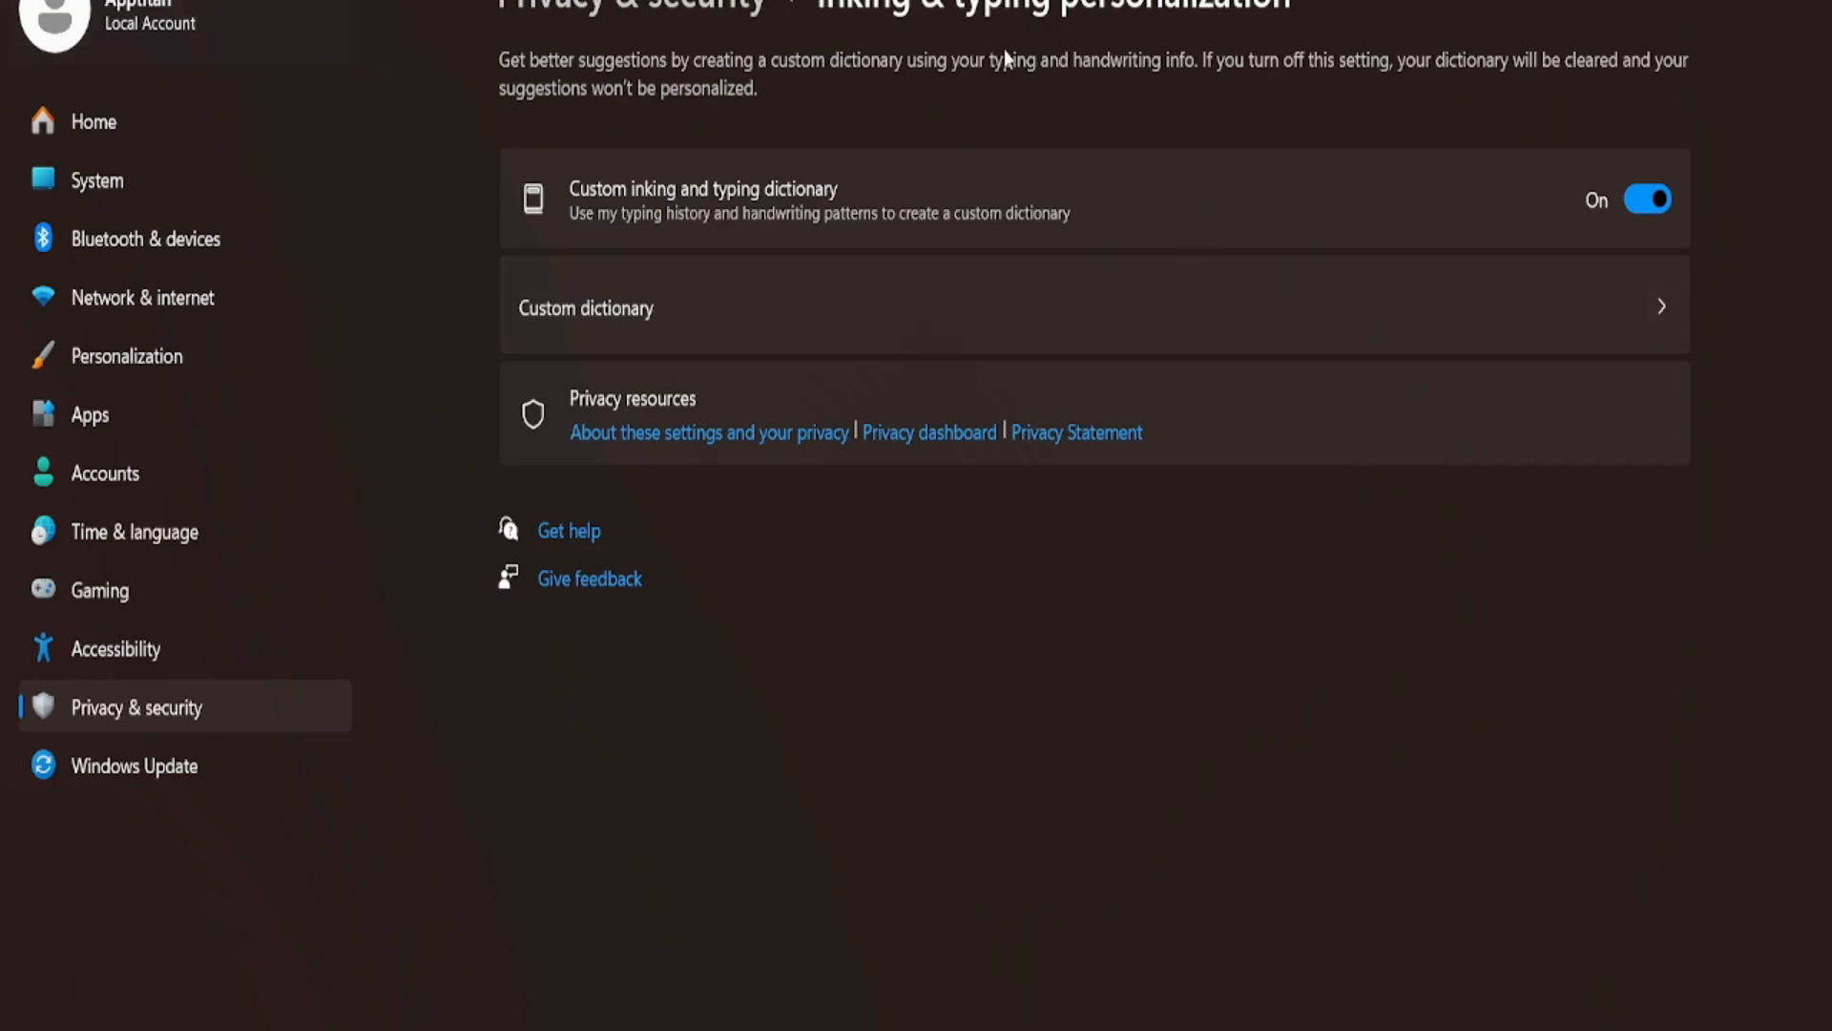
key(alt+Left)
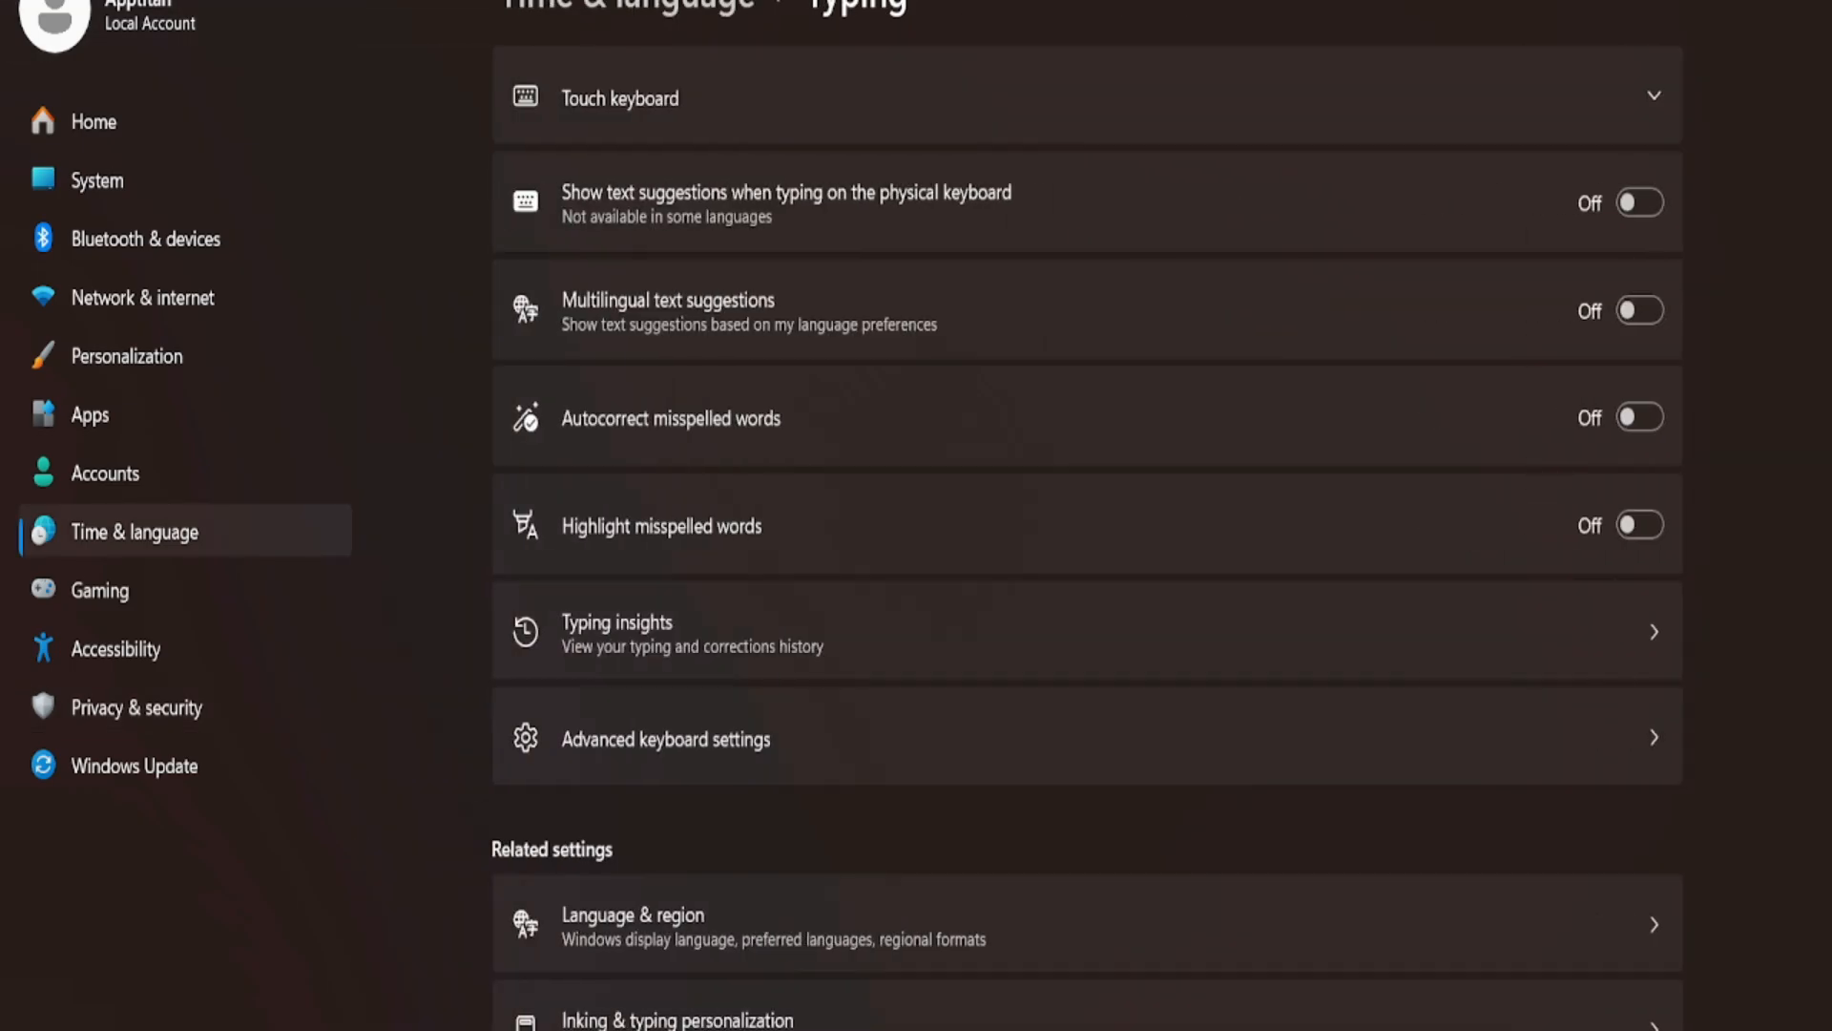
scroll(808, 892, down, 3)
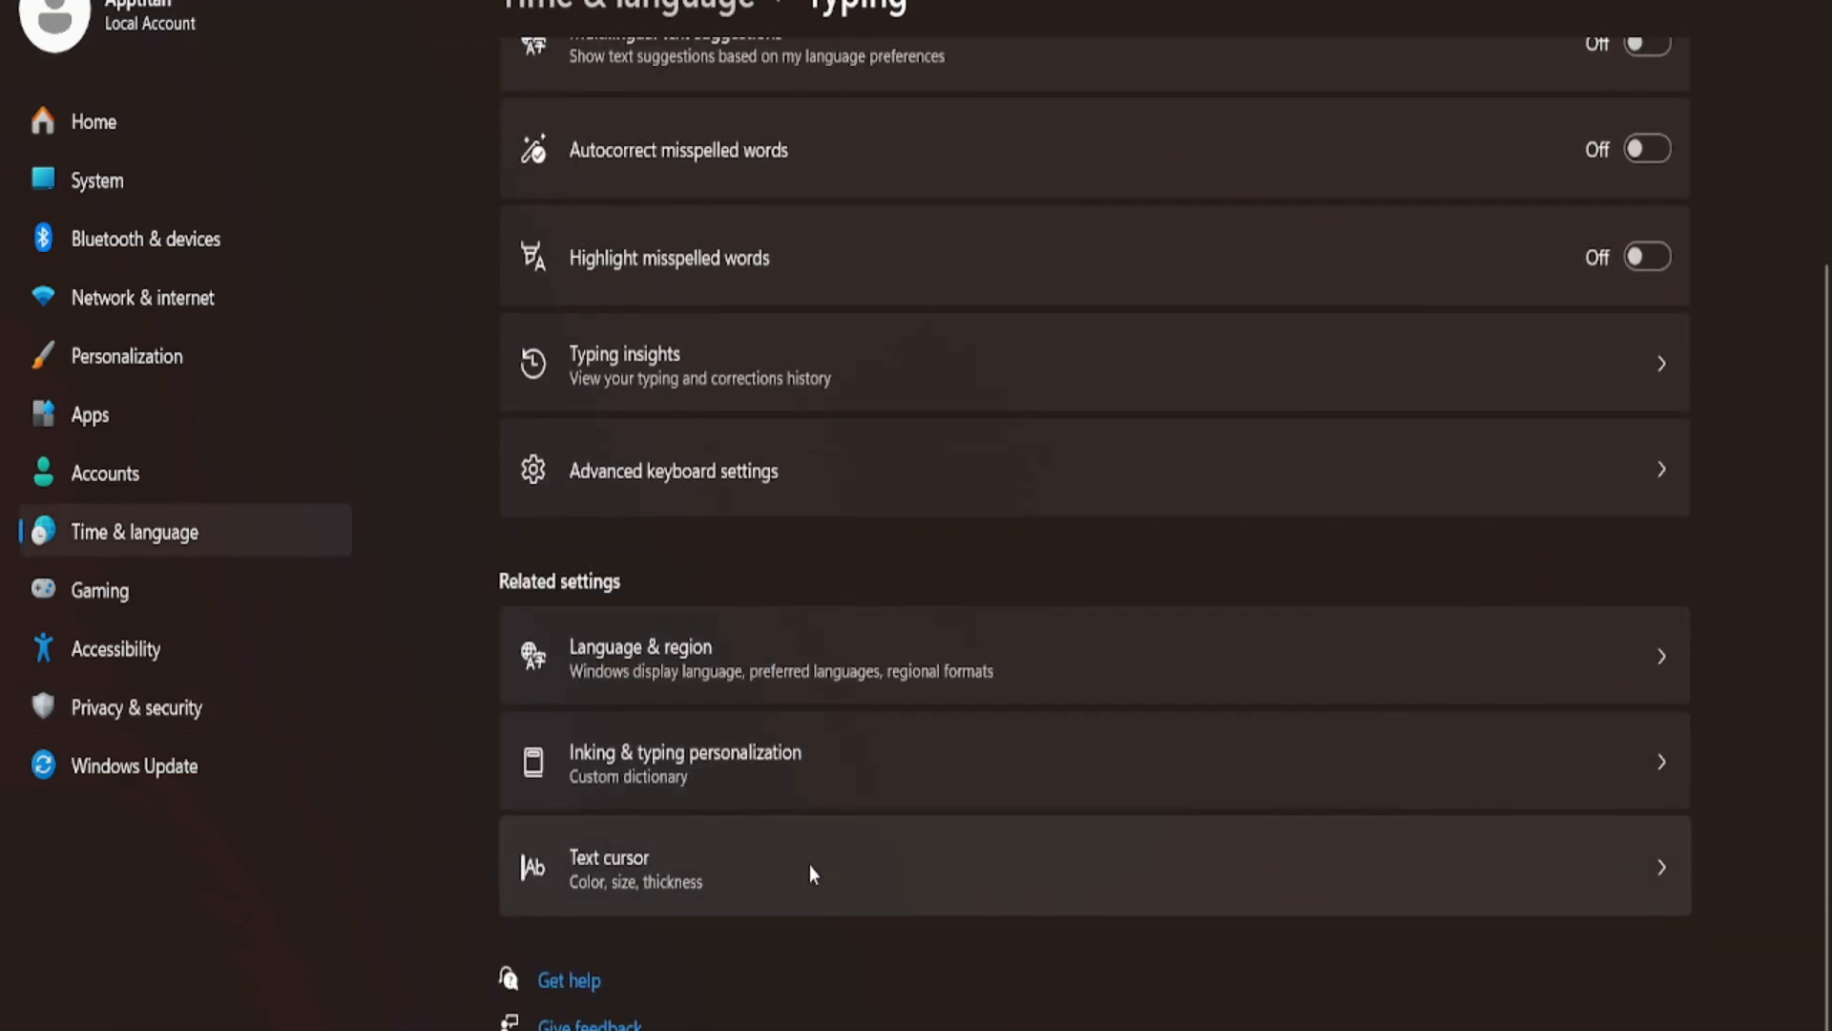
click(804, 660)
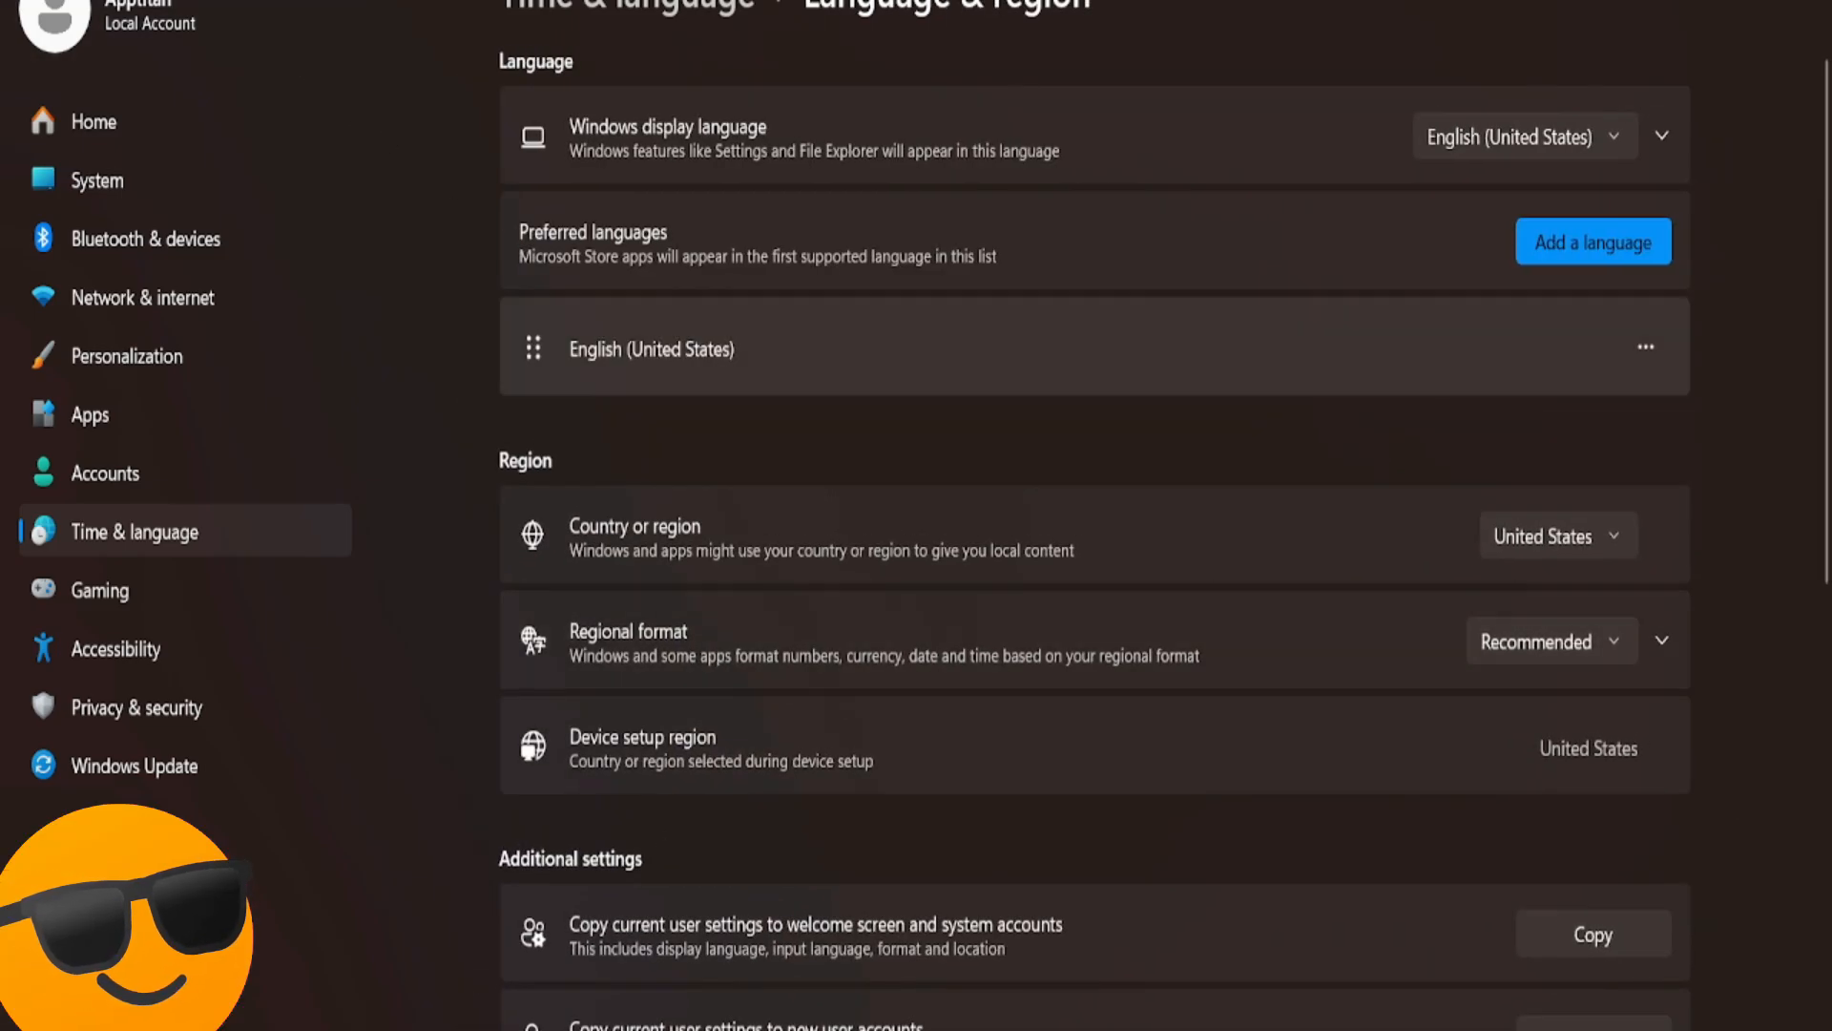
key(alt+Left)
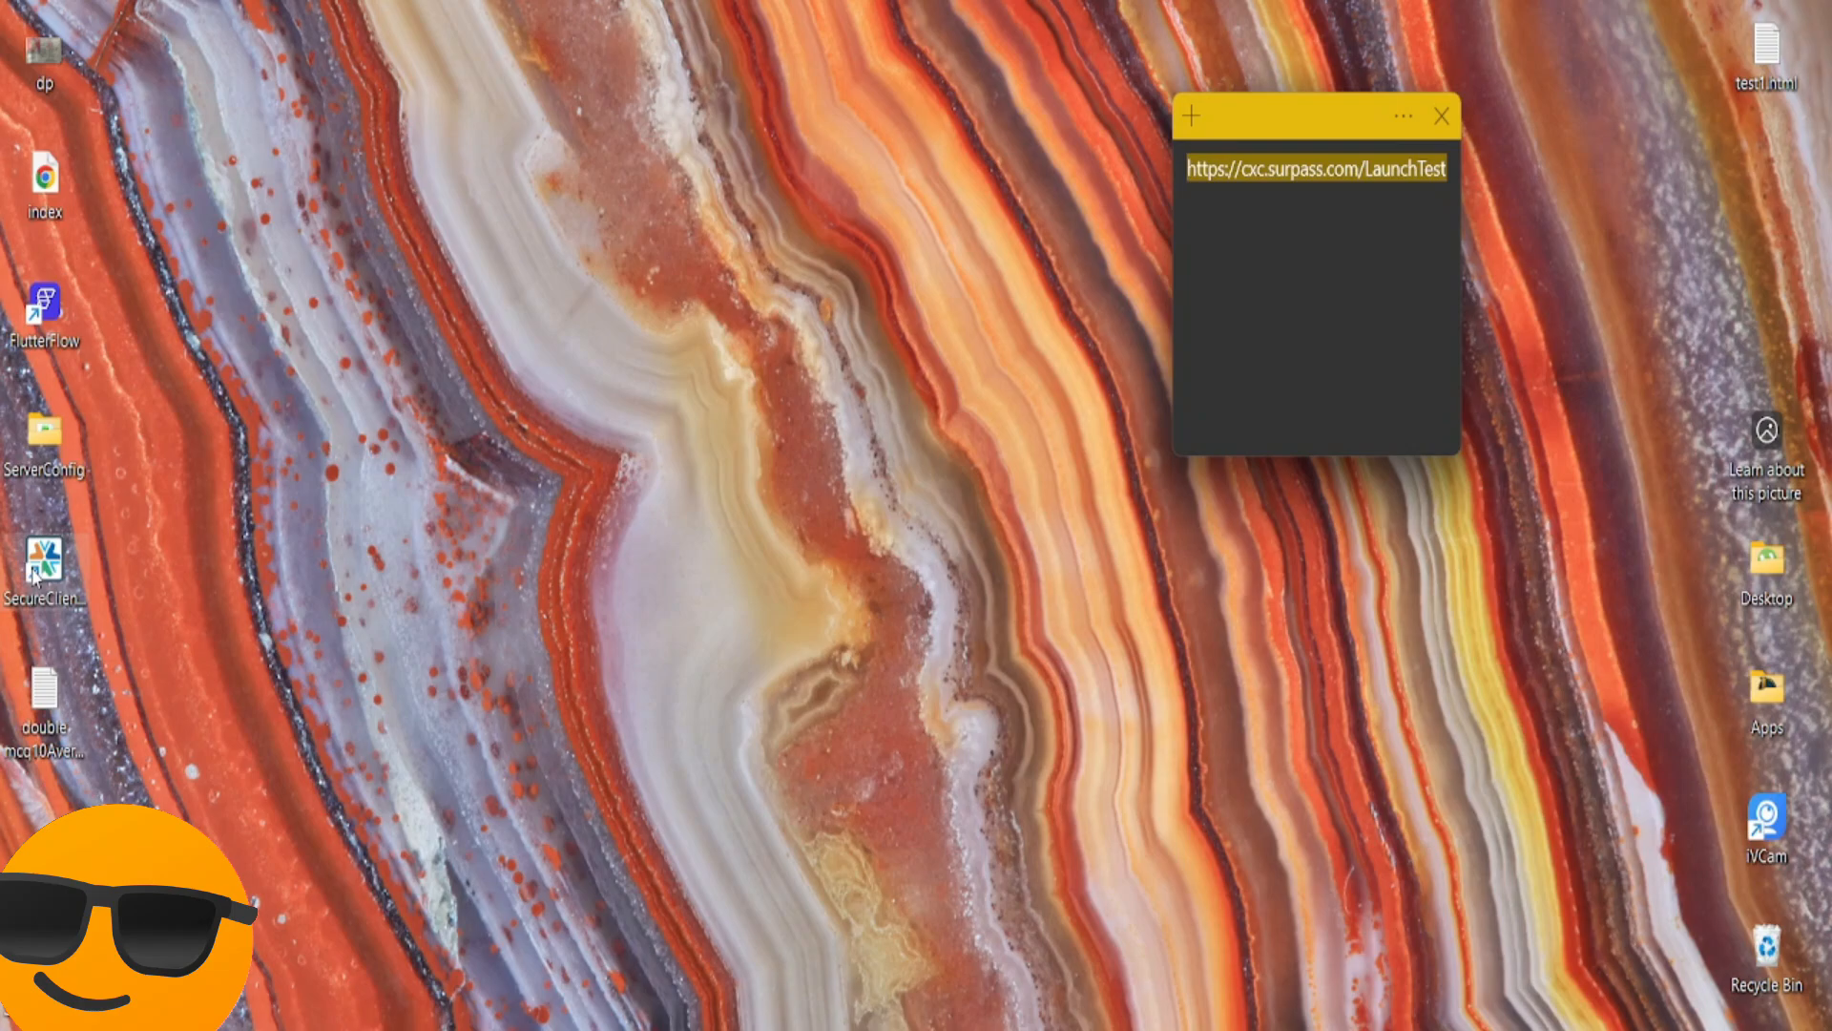
- Launch SecureClient from the desktop, check its delivery version in the About dialog, and return to the keycode entry
double_click(33, 573)
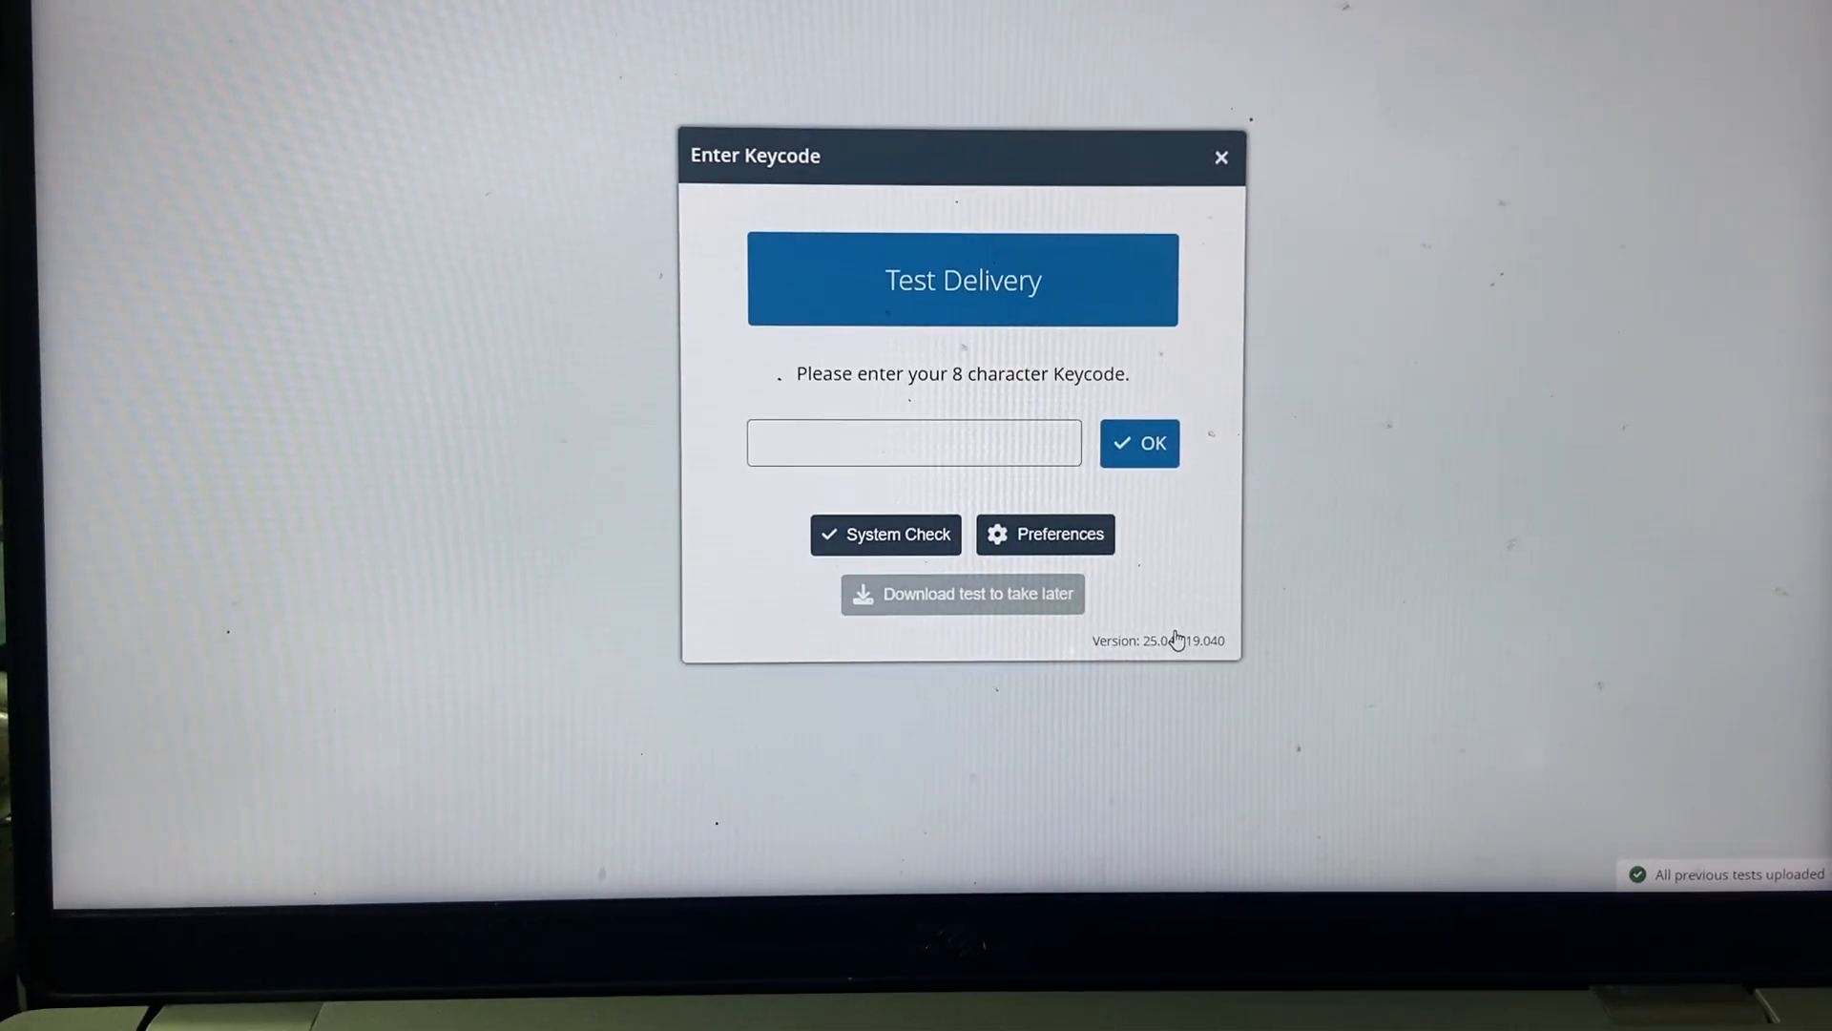
click(1195, 632)
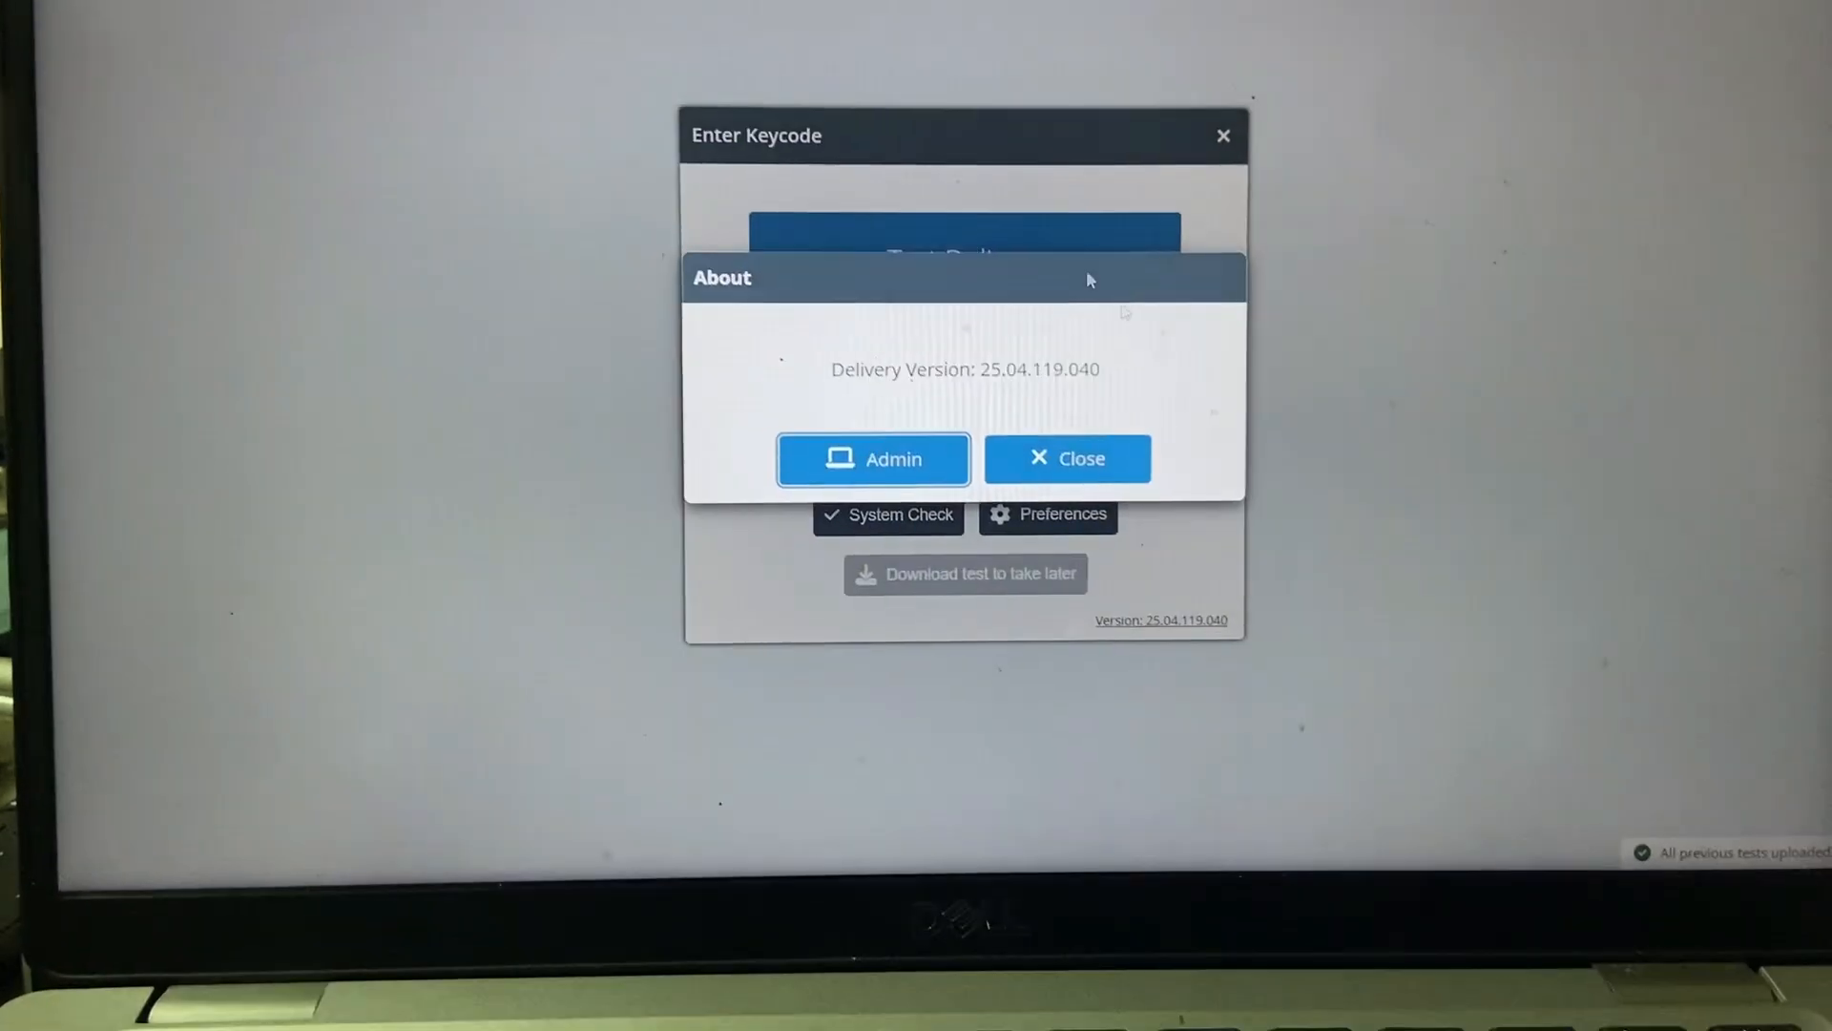
drag(947, 385, 1066, 385)
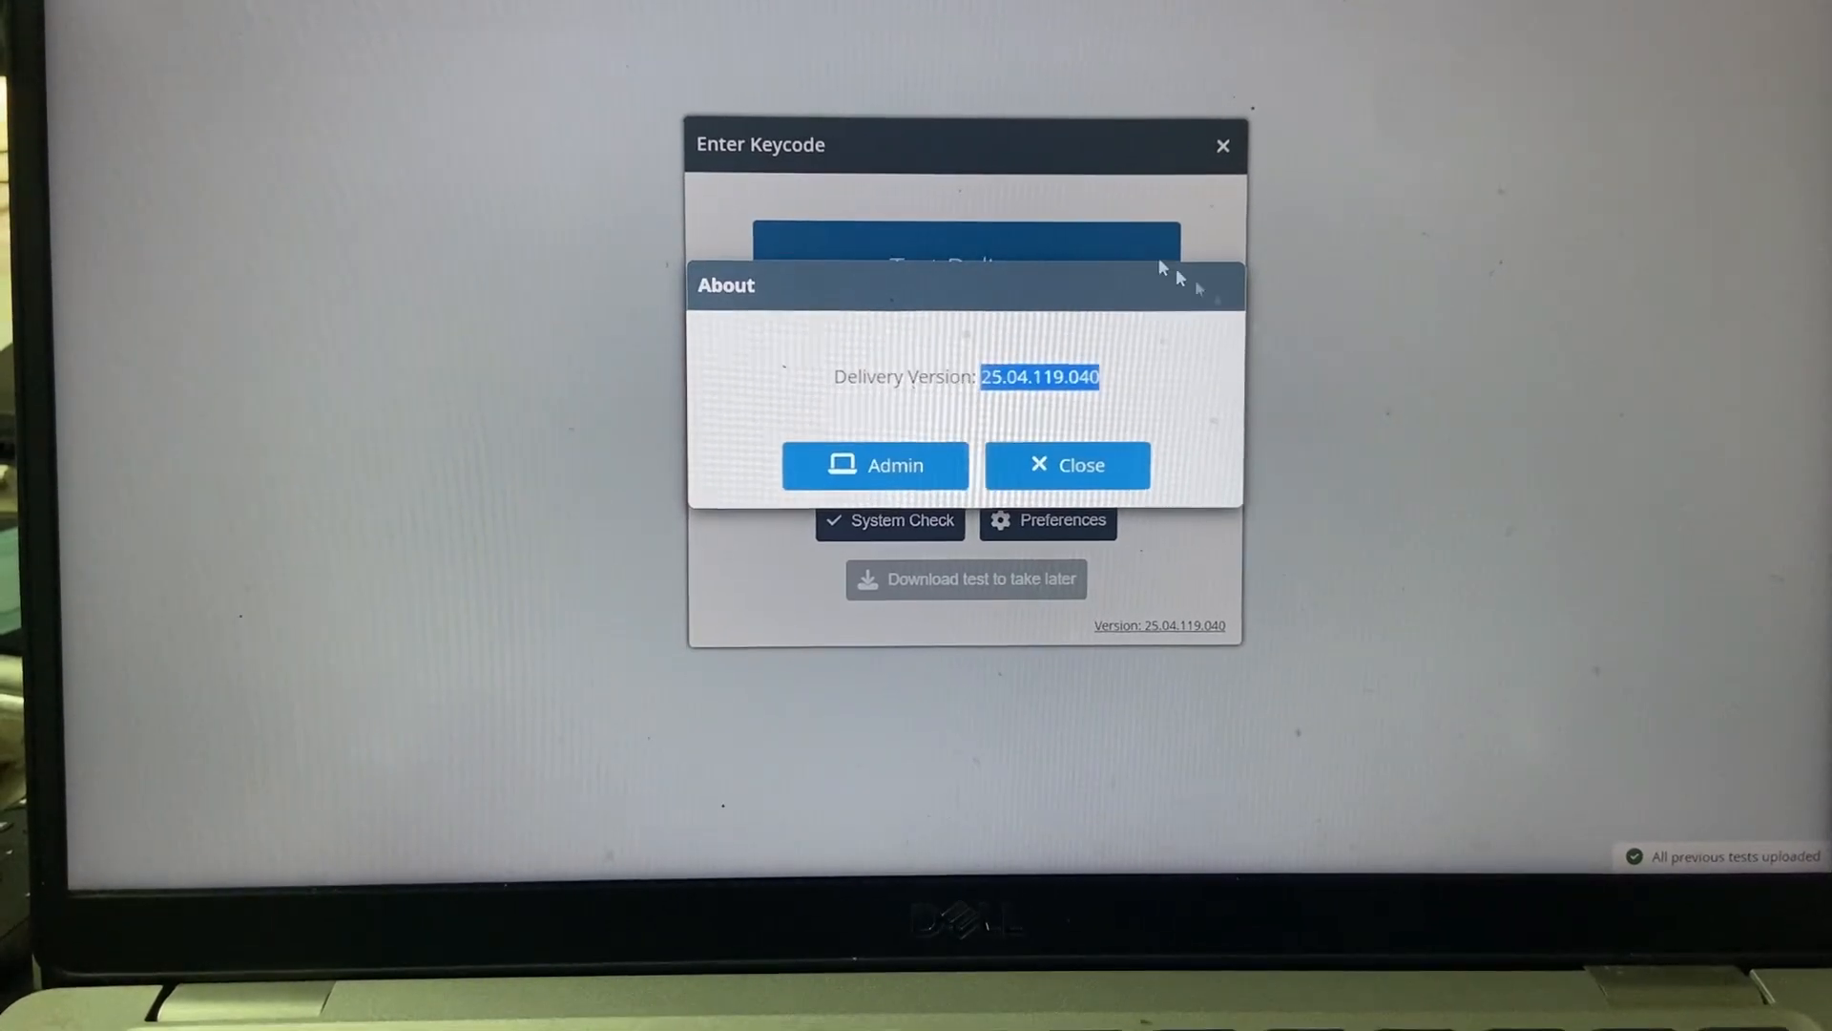
click(1118, 238)
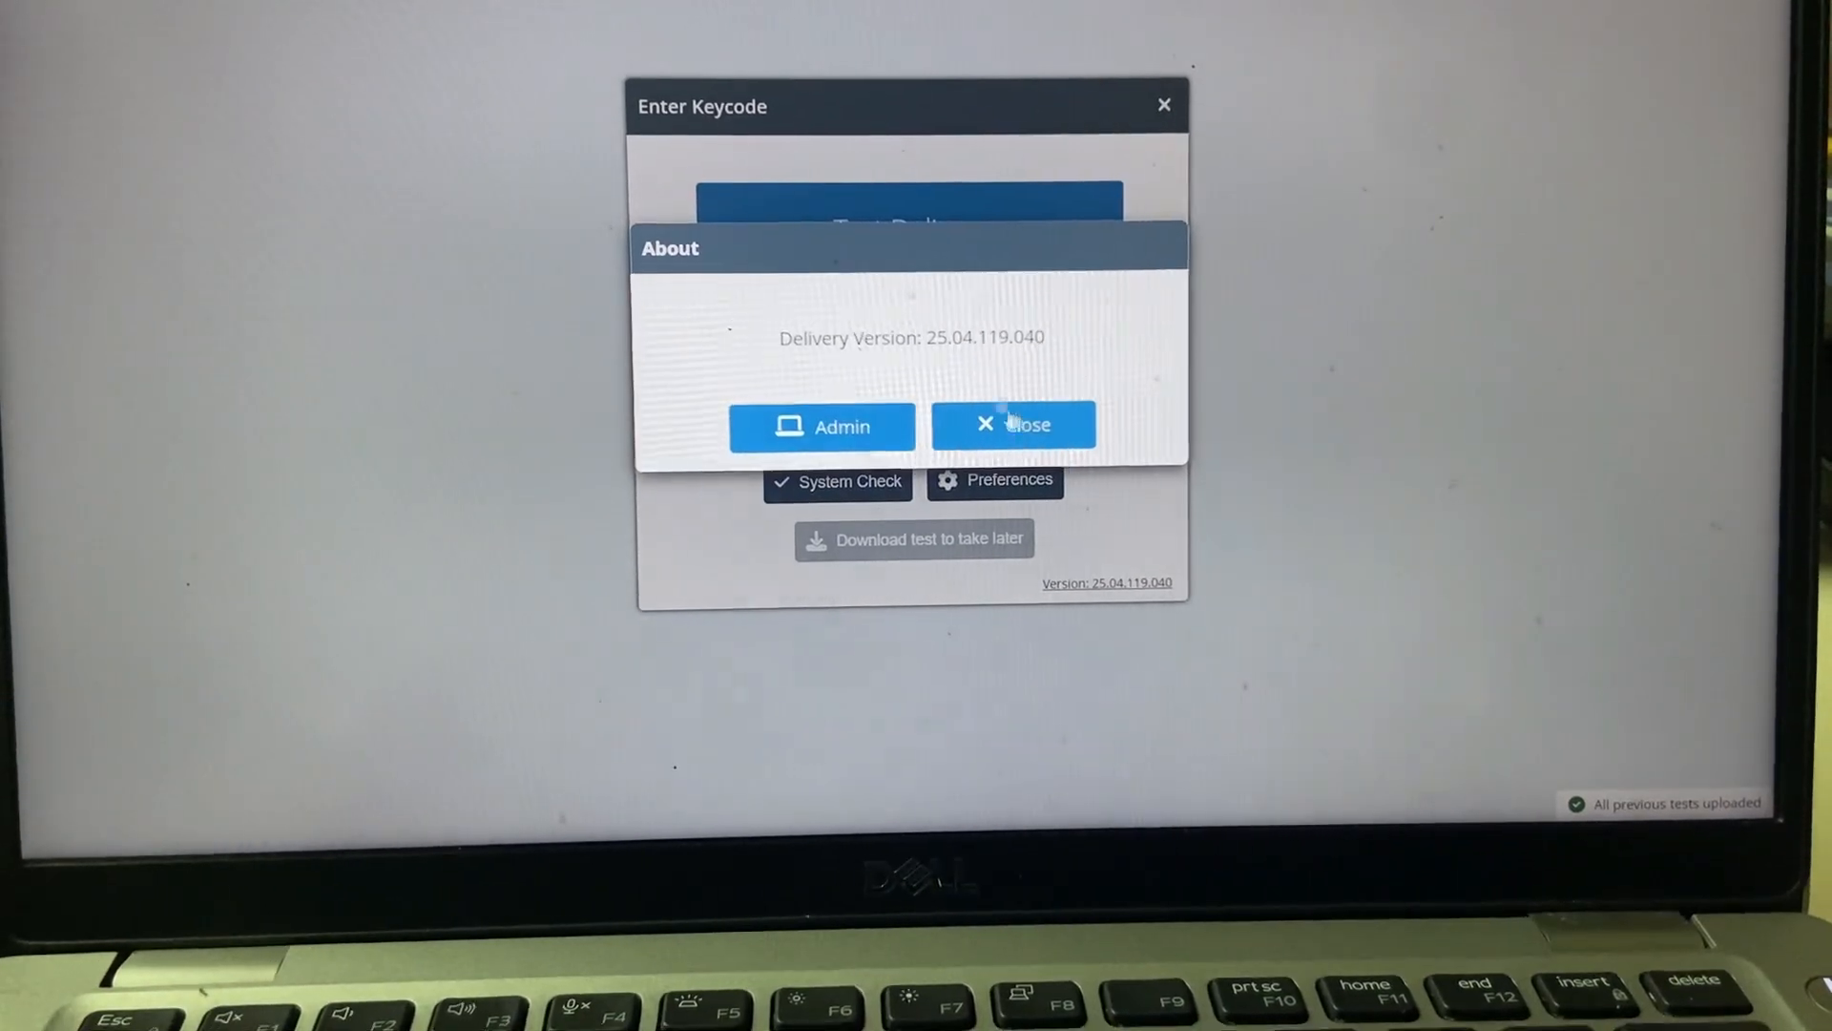
click(1021, 437)
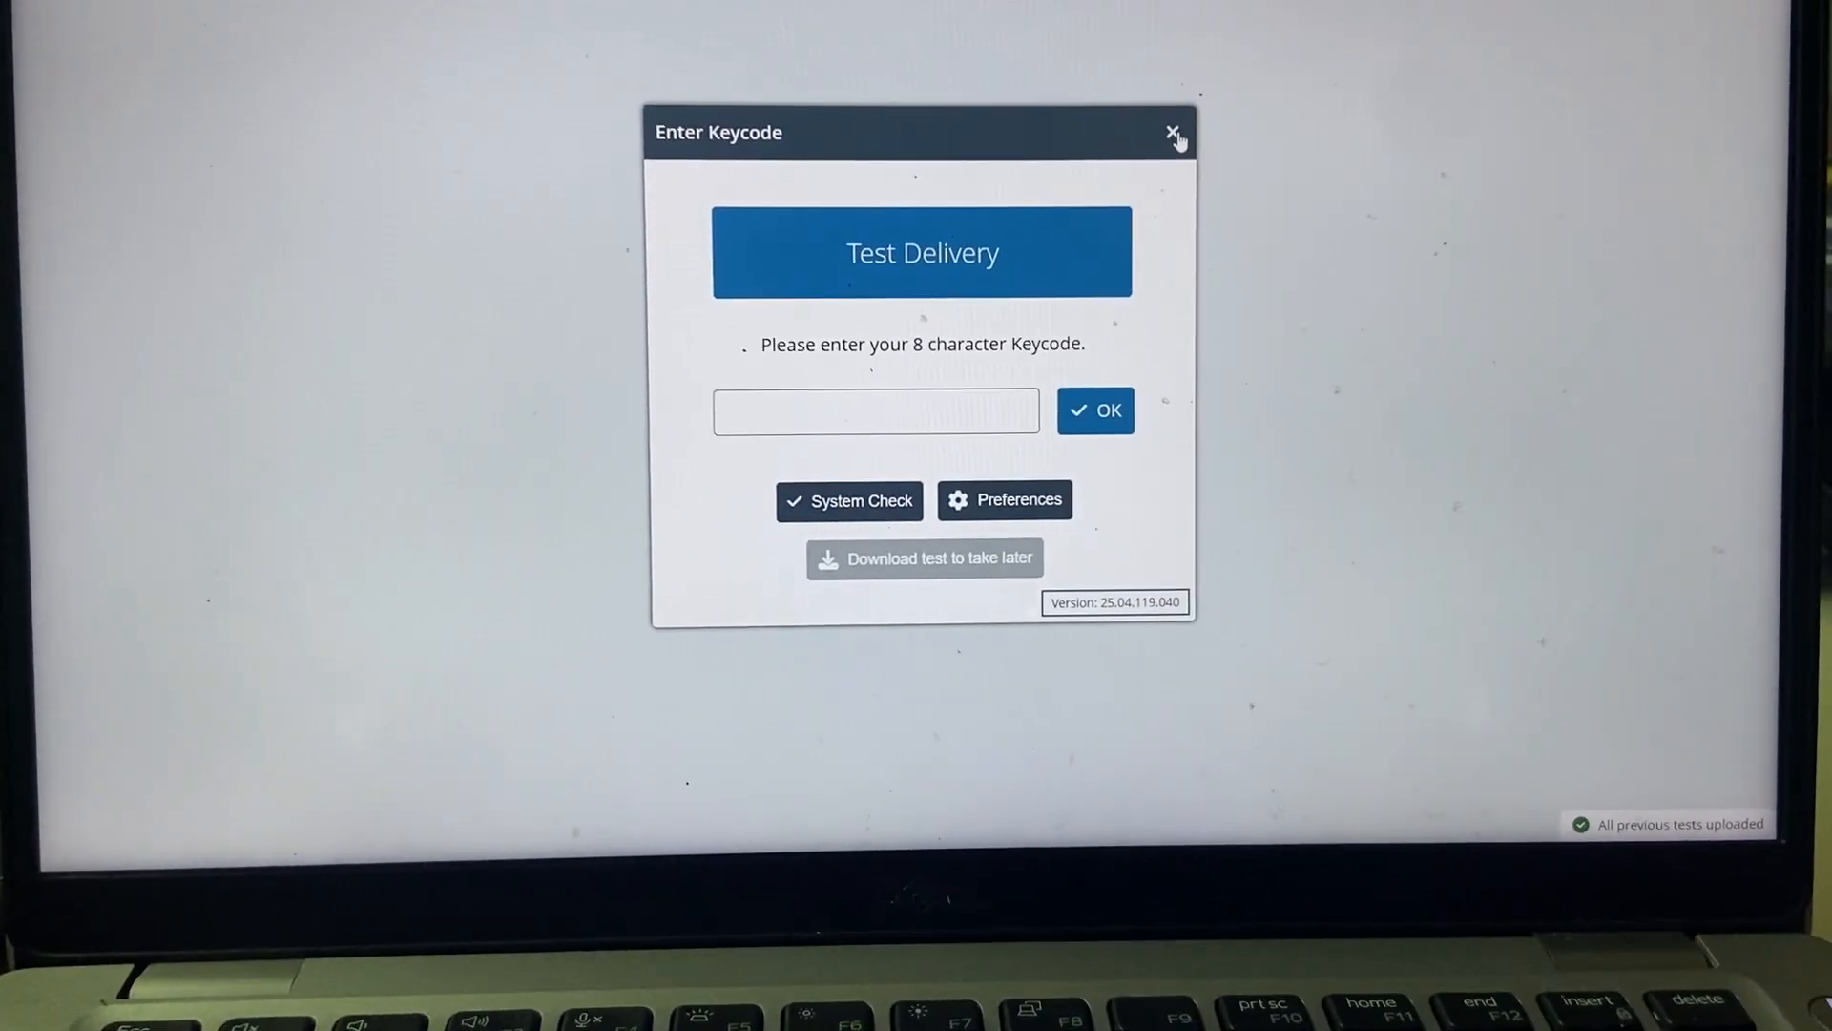
click(1190, 123)
click(903, 394)
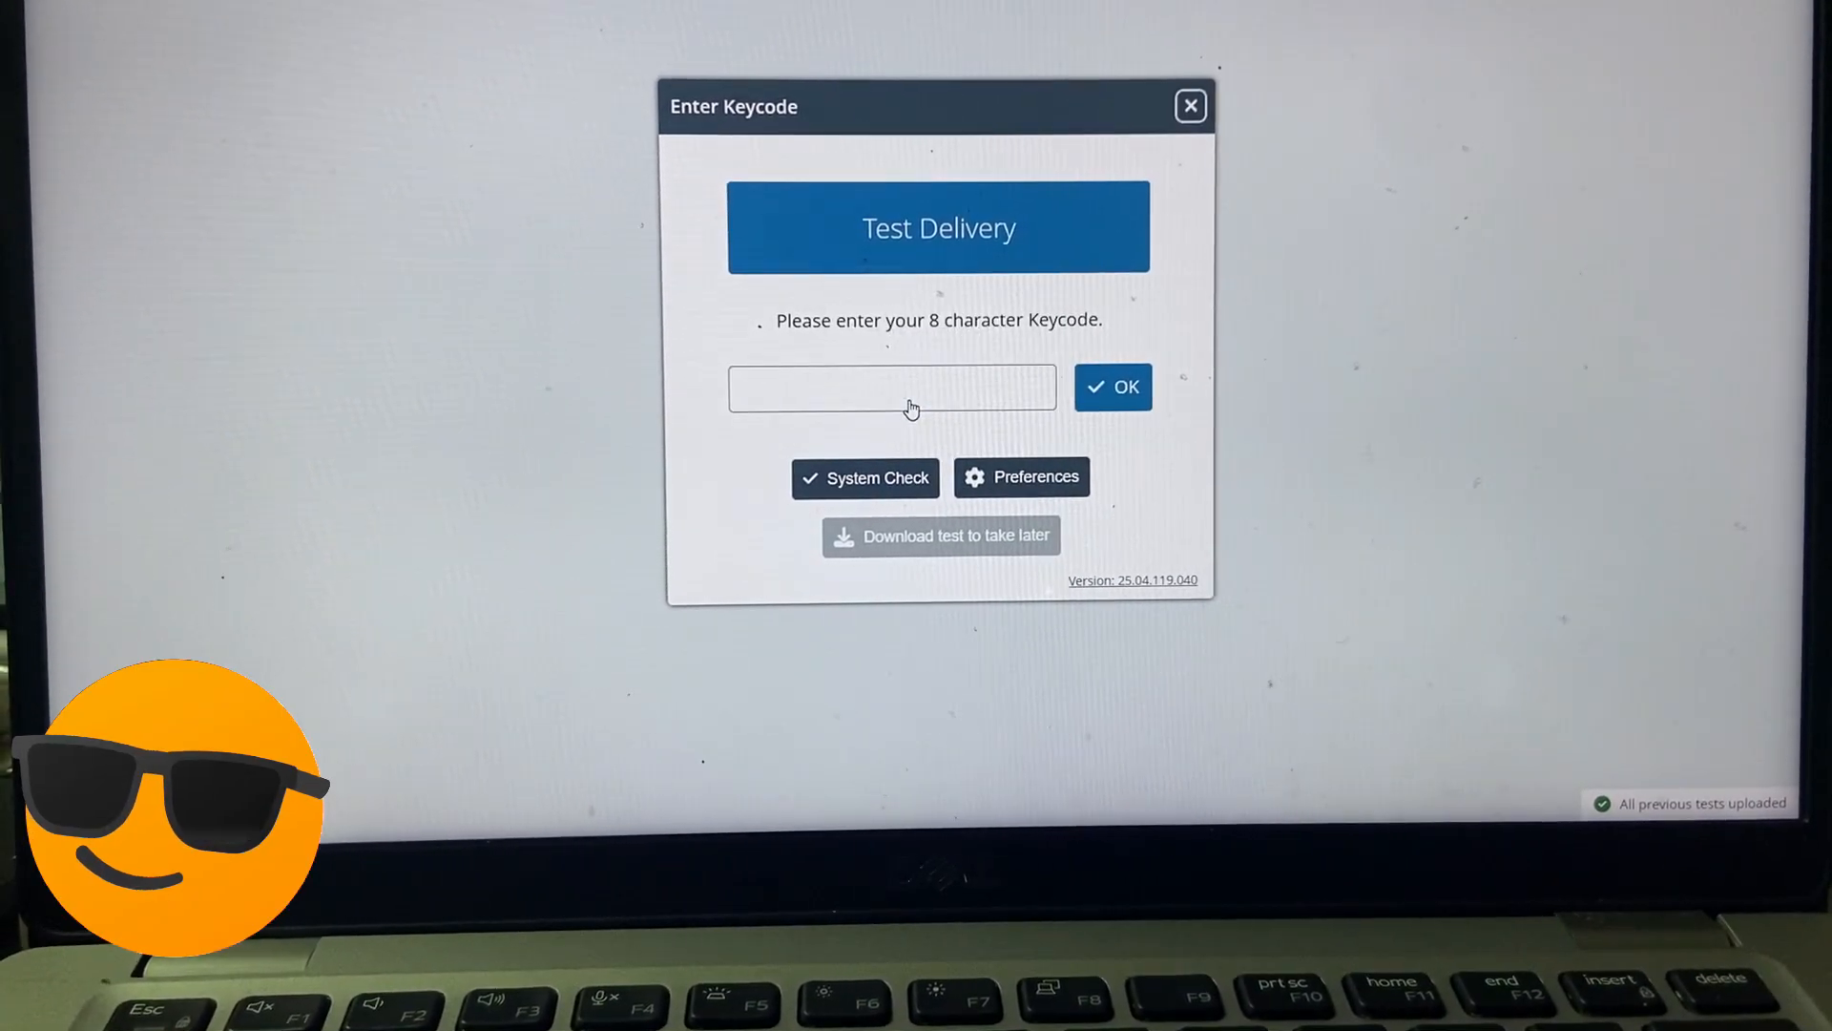